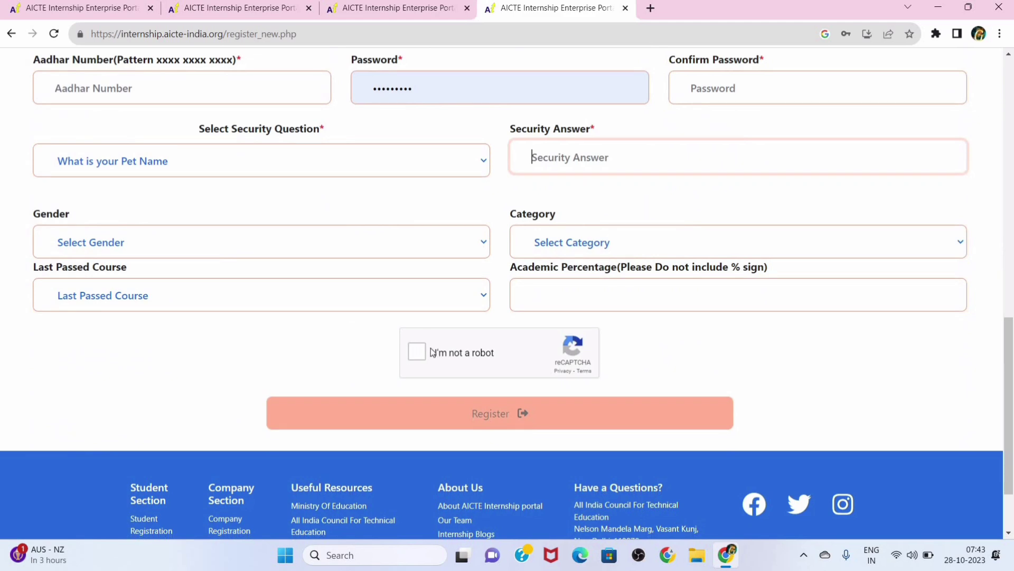
# Complete the reCAPTCHA check, try to submit the student registration form, and review its fields
pyautogui.click(417, 351)
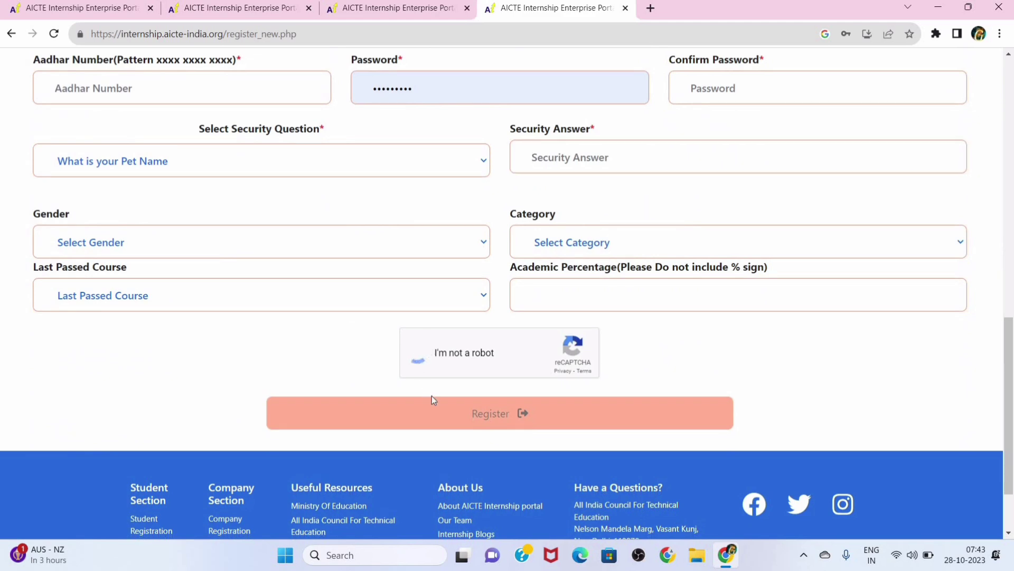
pyautogui.click(450, 411)
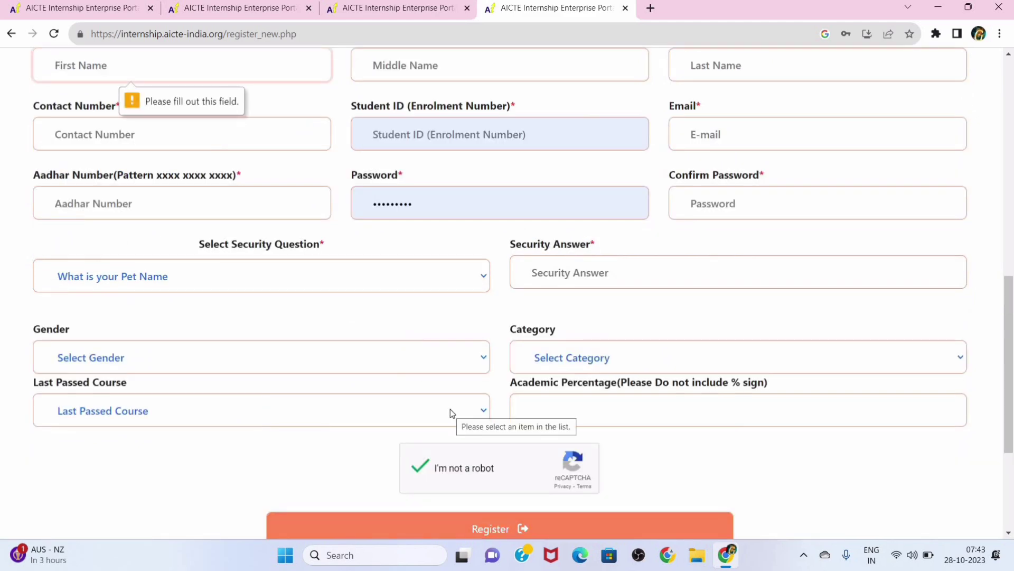
pyautogui.scroll(10, 411, 249)
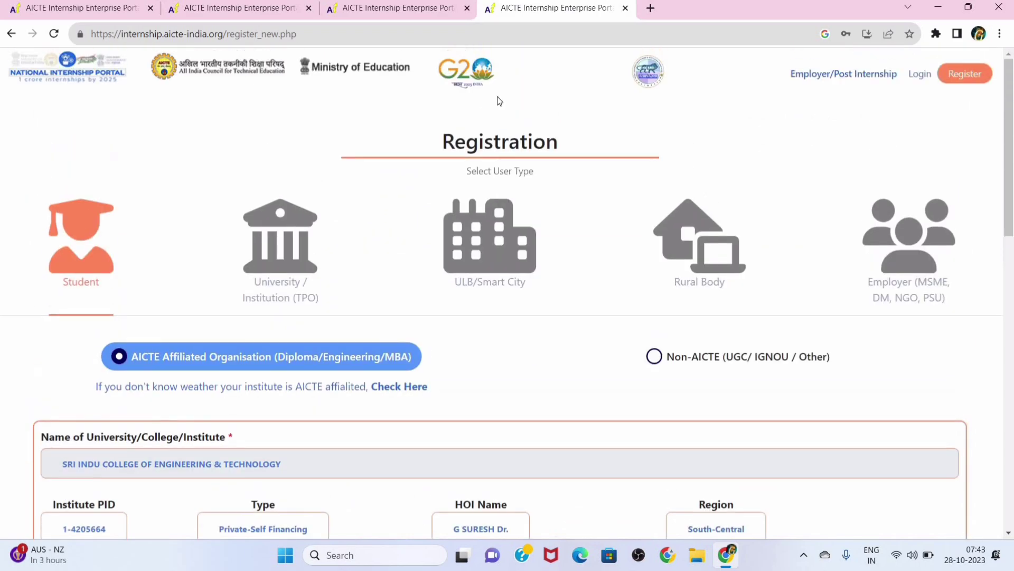
pyautogui.scroll(-9, 489, 215)
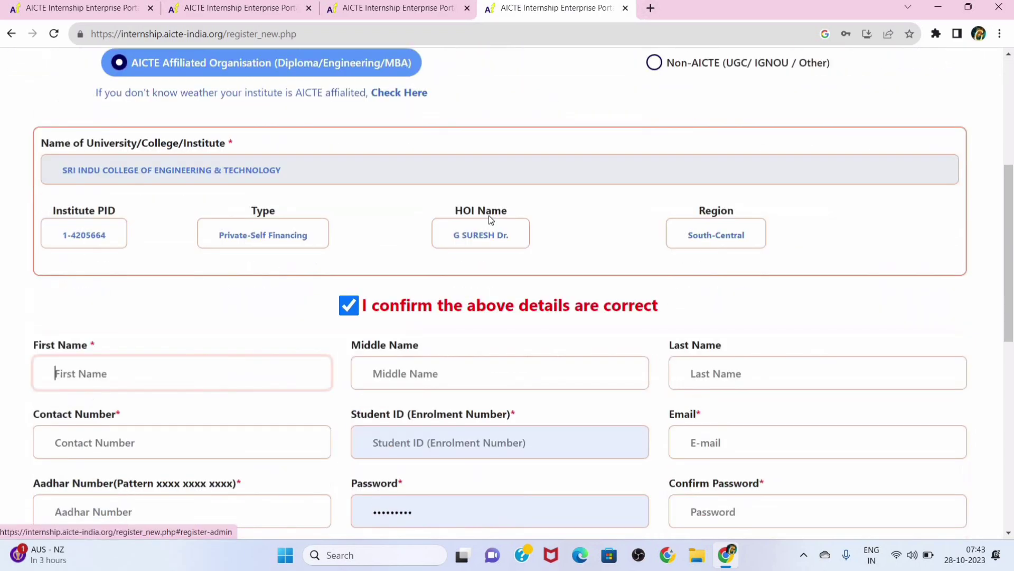
pyautogui.scroll(-5, 490, 214)
pyautogui.scroll(7, 489, 214)
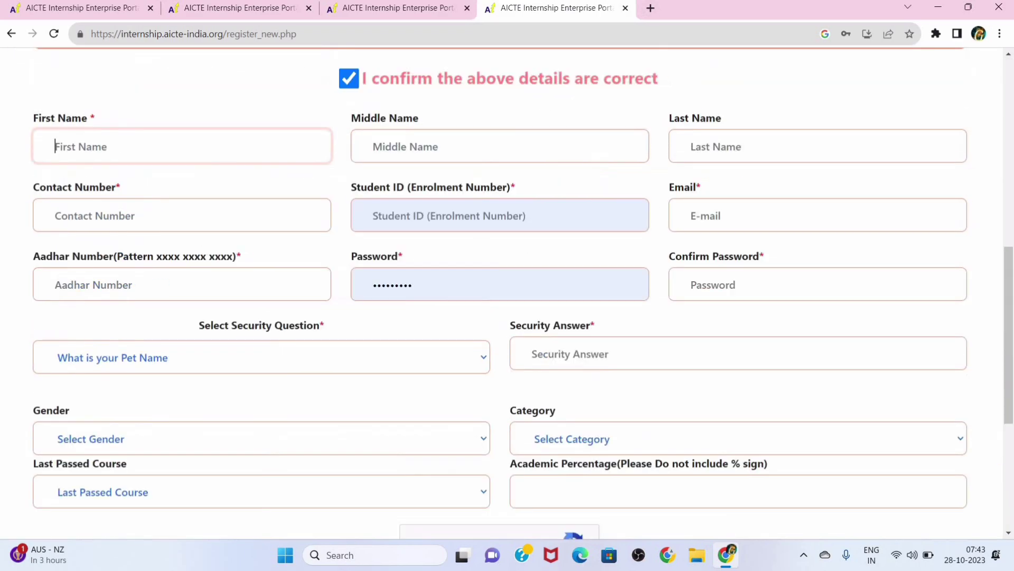
# Switch to Gmail in a new browser tab and search the mail for "AICTE"
pyautogui.click(650, 8)
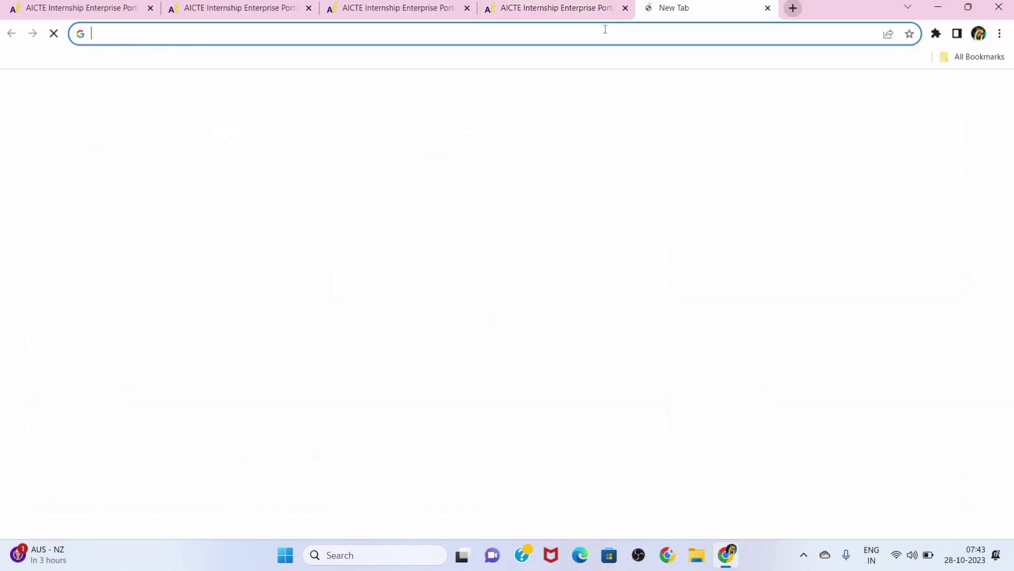
pyautogui.click(855, 91)
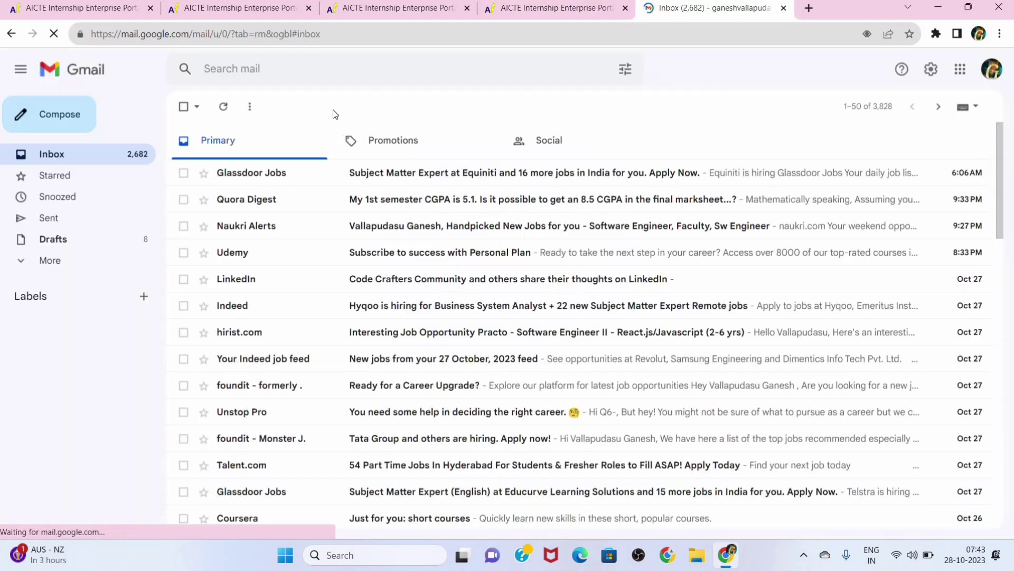
pyautogui.click(320, 77)
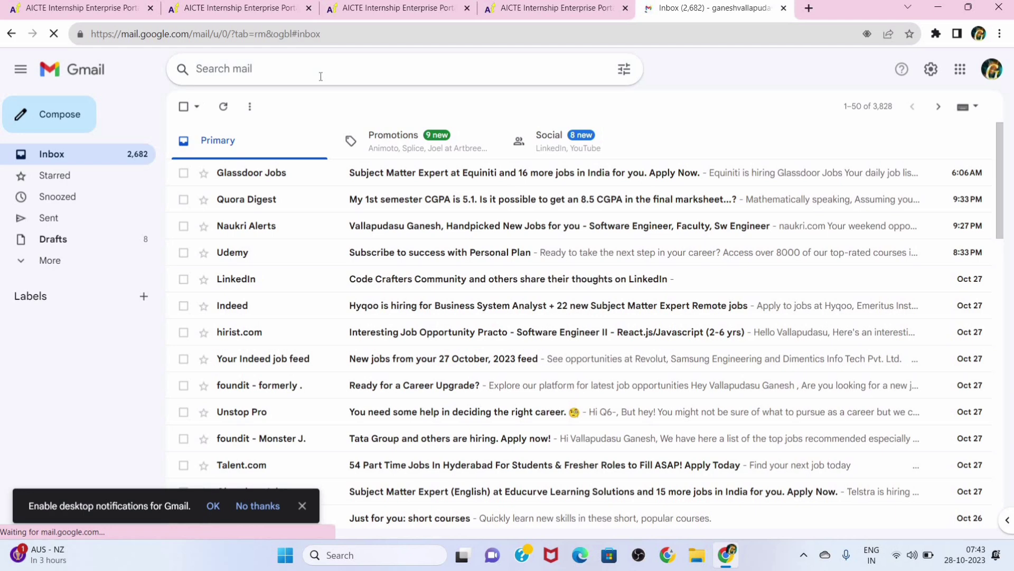
pyautogui.write('AC')
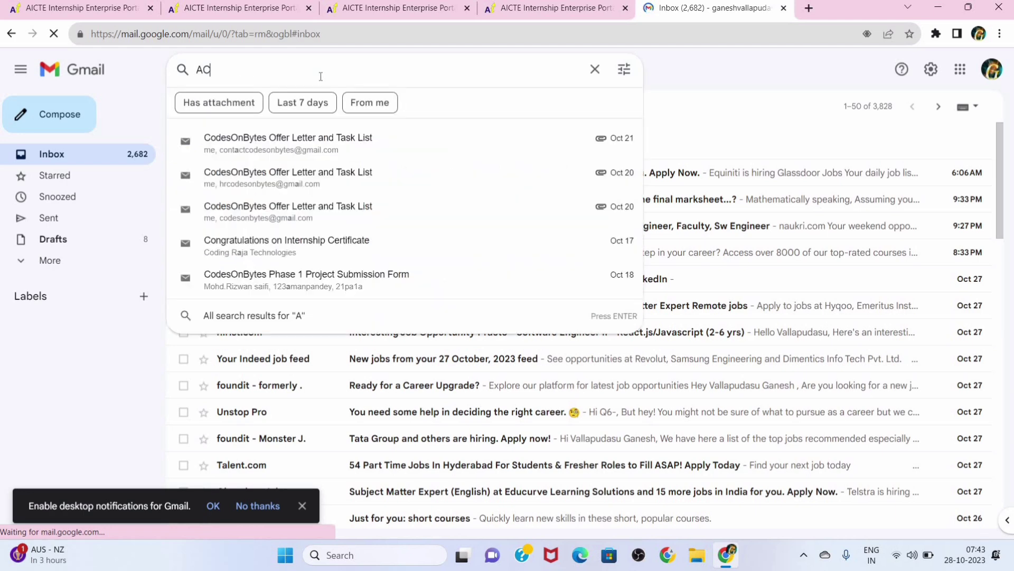
pyautogui.press('BackSpace')
pyautogui.write('IC')
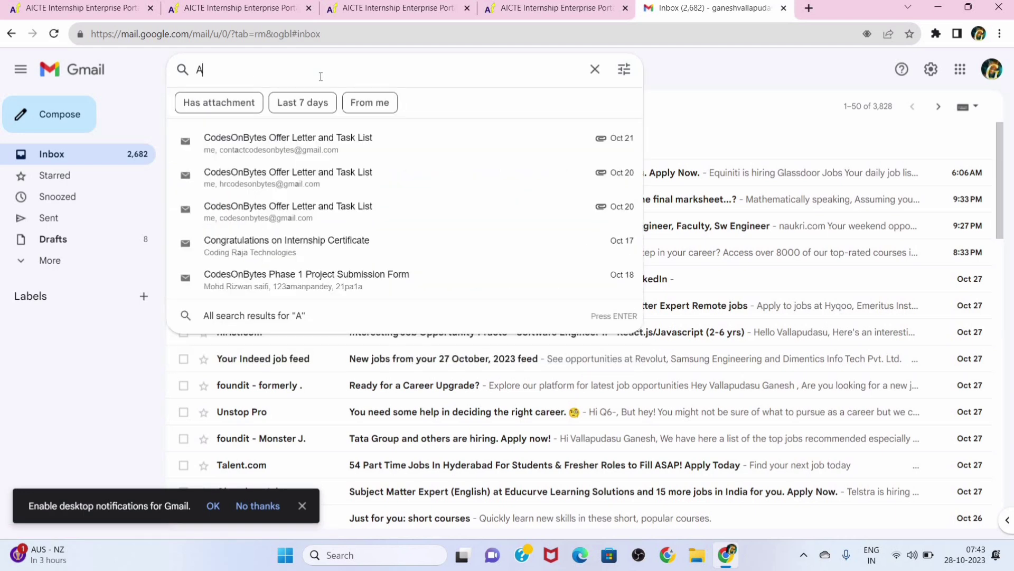
pyautogui.write('TE')
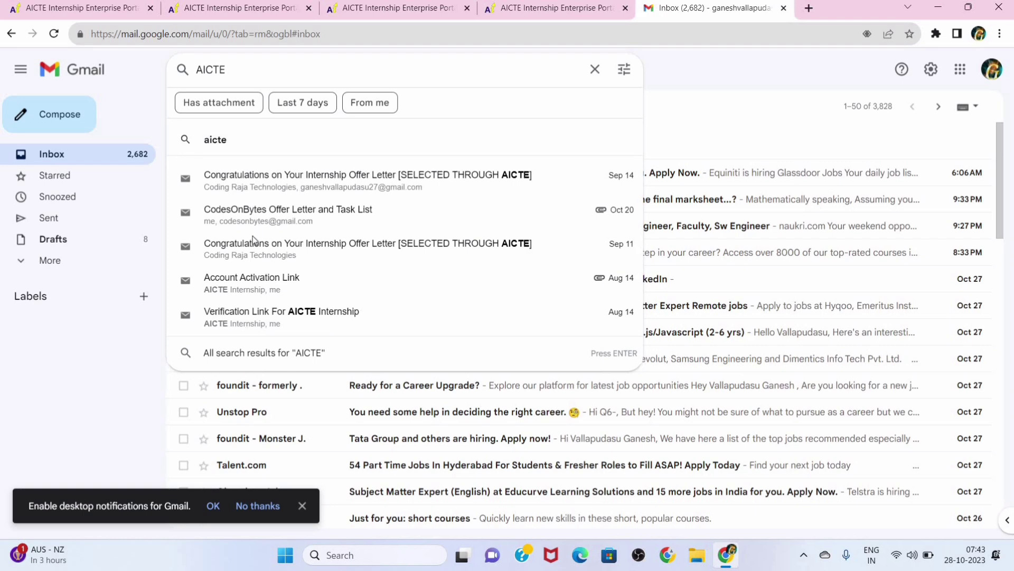
# Activate the internship account through the link in the Account Activation Link email and proceed to the login page
pyautogui.click(259, 289)
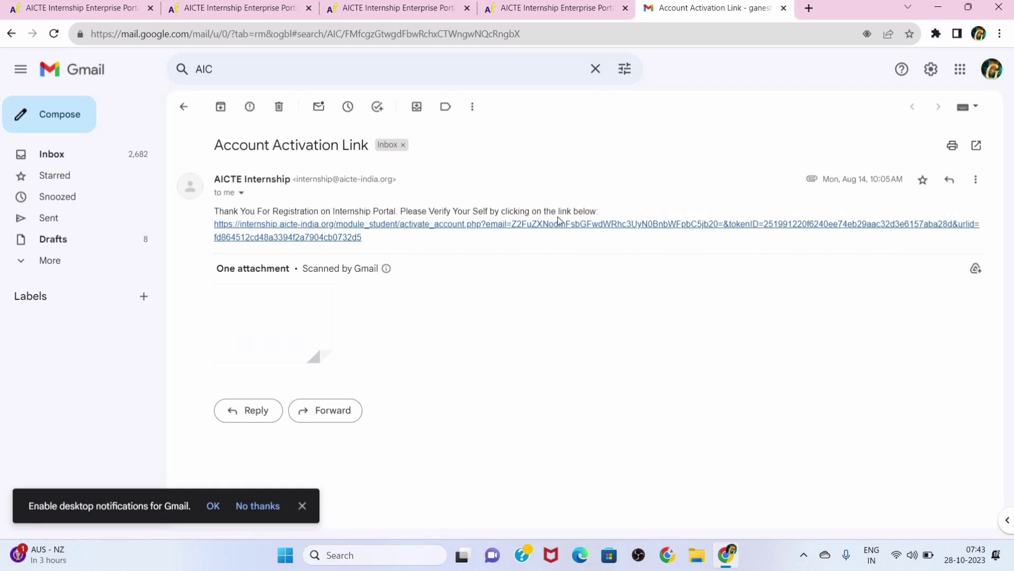
pyautogui.click(313, 238)
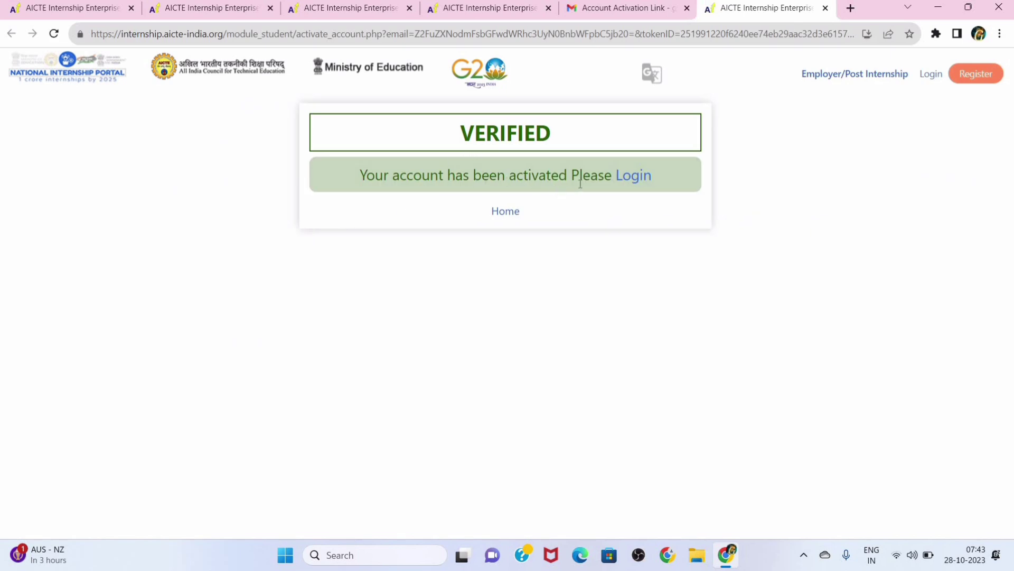
pyautogui.click(639, 182)
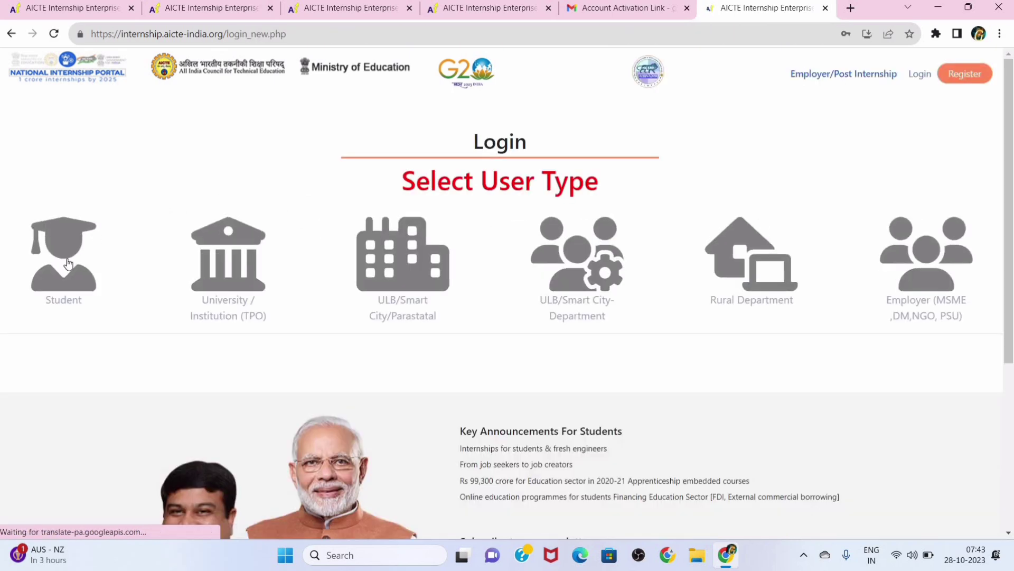
# Log in as a Student with the prefilled credentials, passing the reCAPTCHA check, and dismiss the success message
pyautogui.click(68, 262)
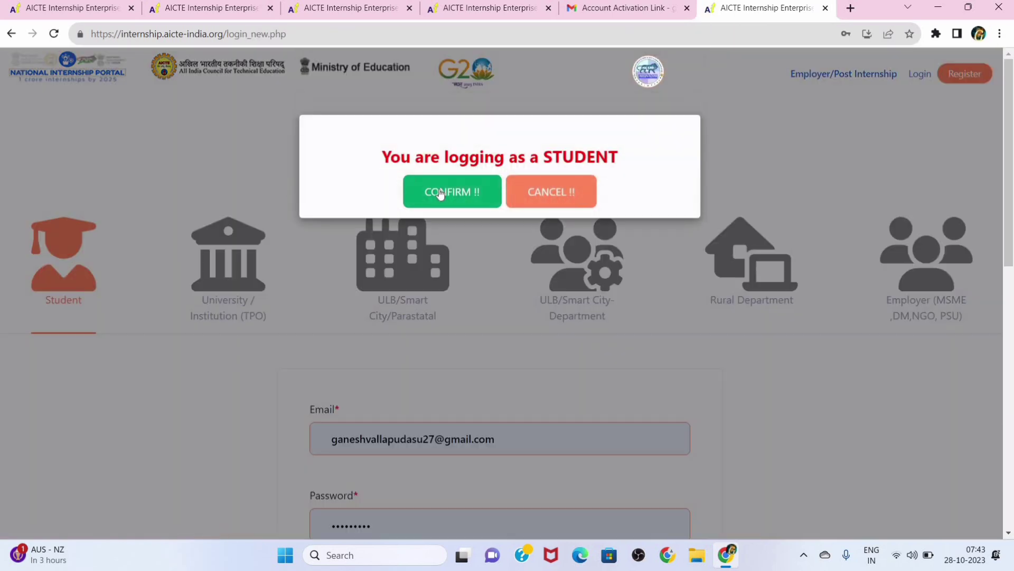
pyautogui.click(440, 192)
pyautogui.scroll(-6, 442, 175)
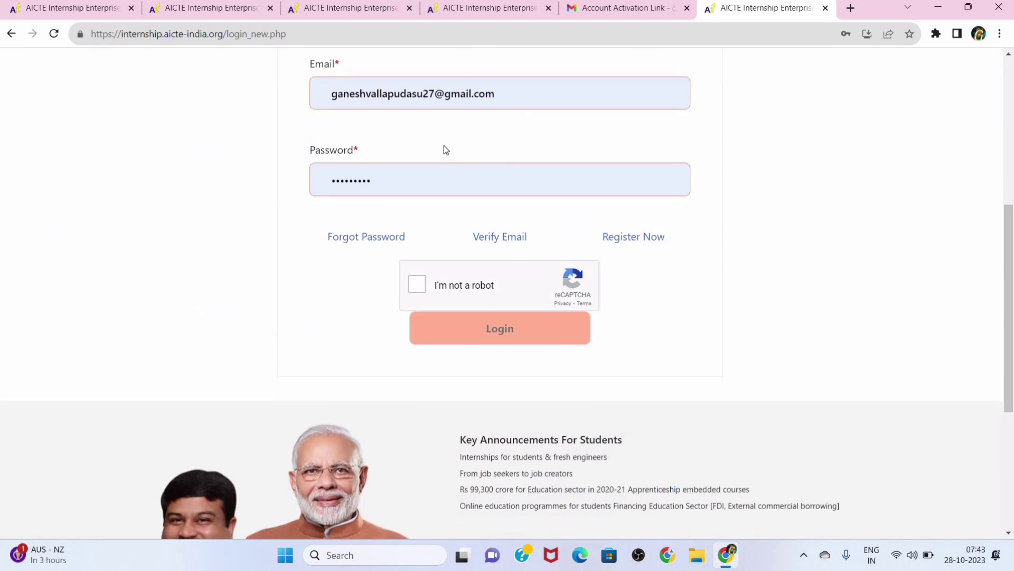
pyautogui.click(417, 283)
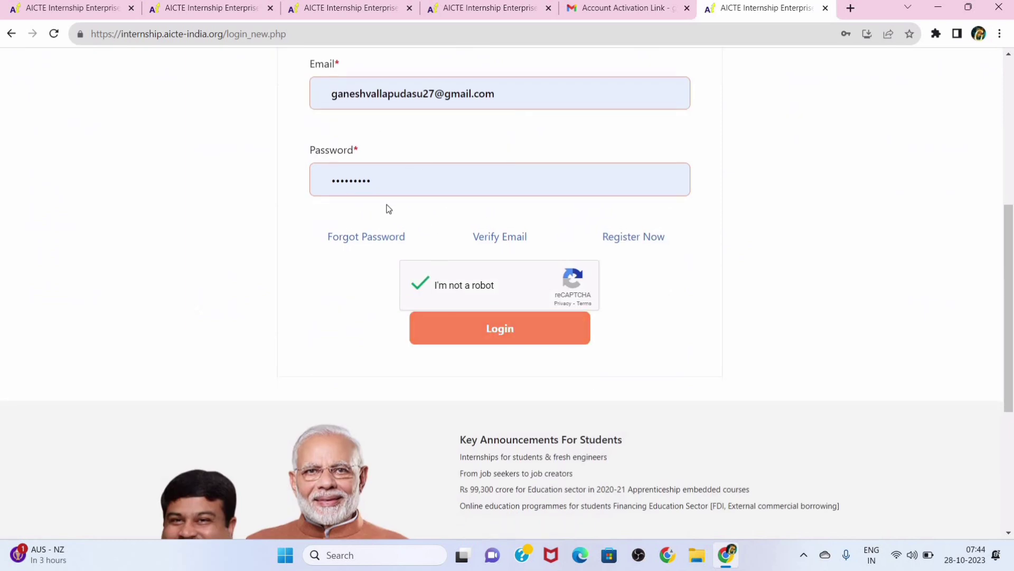
pyautogui.scroll(1, 408, 240)
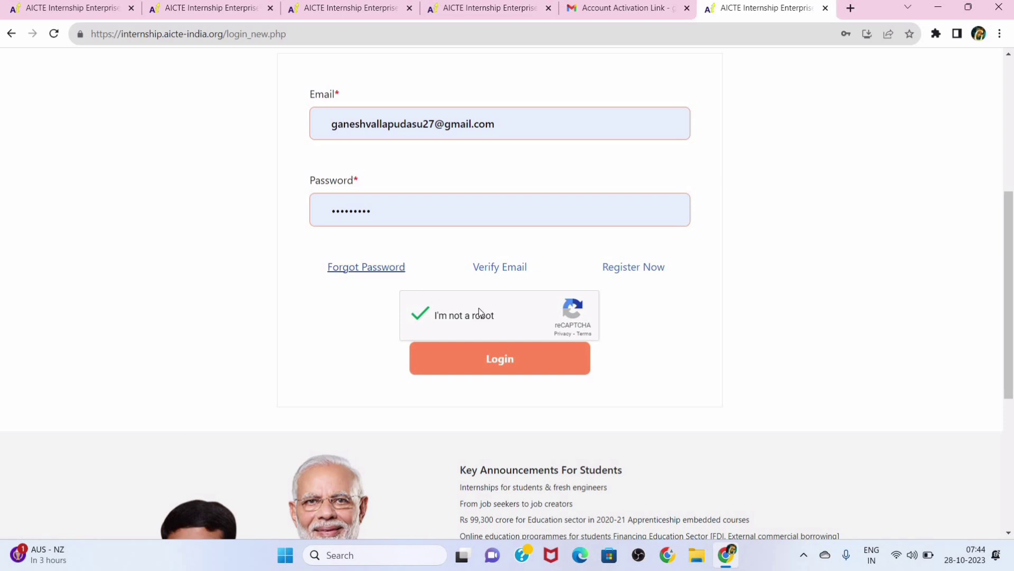
pyautogui.click(482, 358)
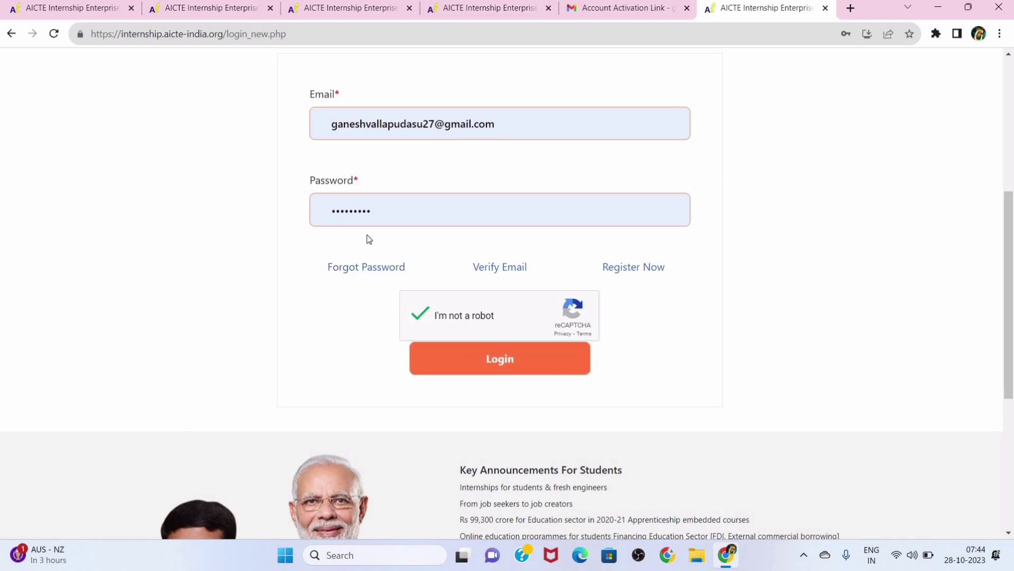
pyautogui.scroll(-1, 363, 233)
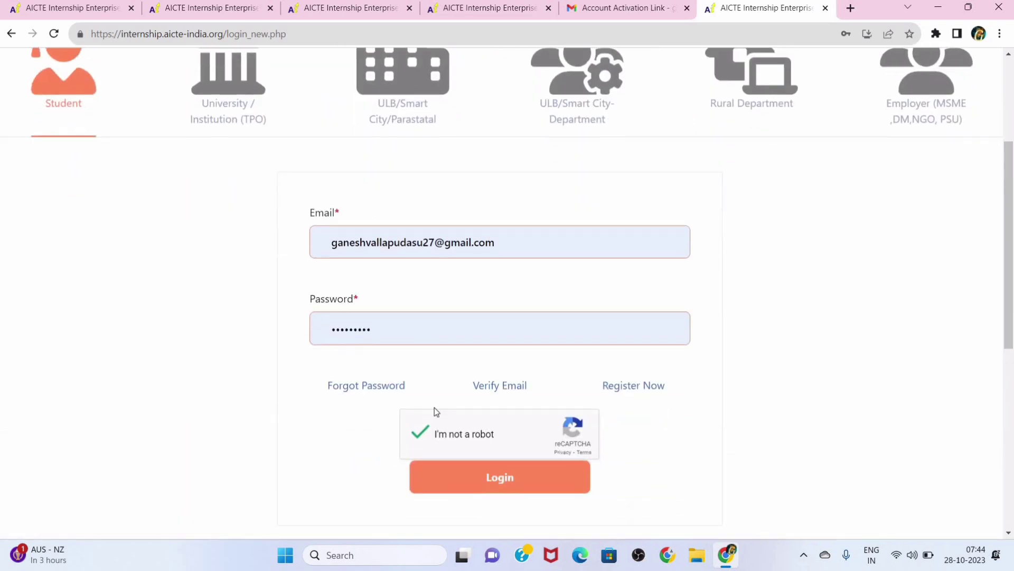
pyautogui.click(498, 472)
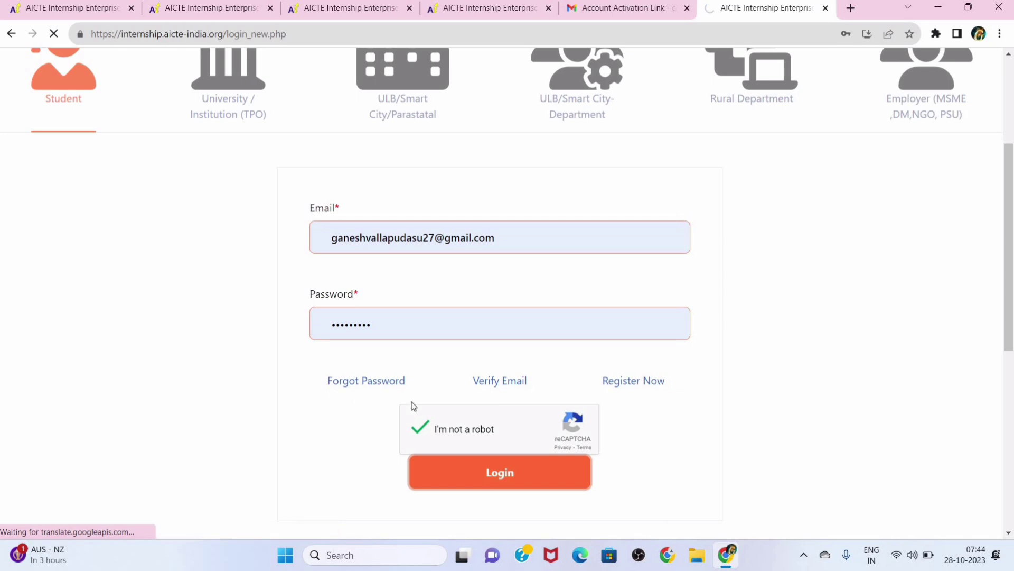
pyautogui.scroll(-4, 300, 227)
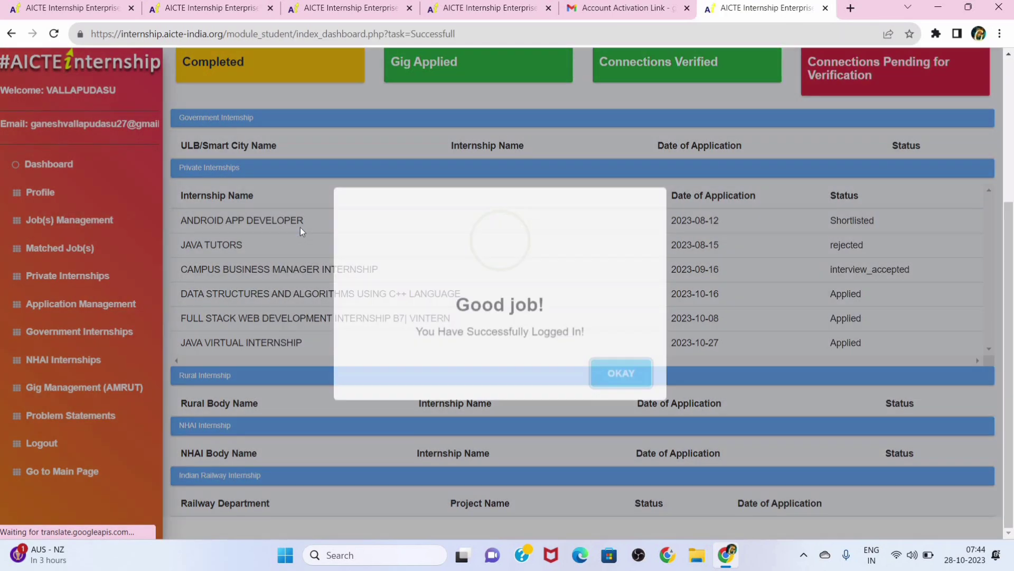
pyautogui.click(637, 378)
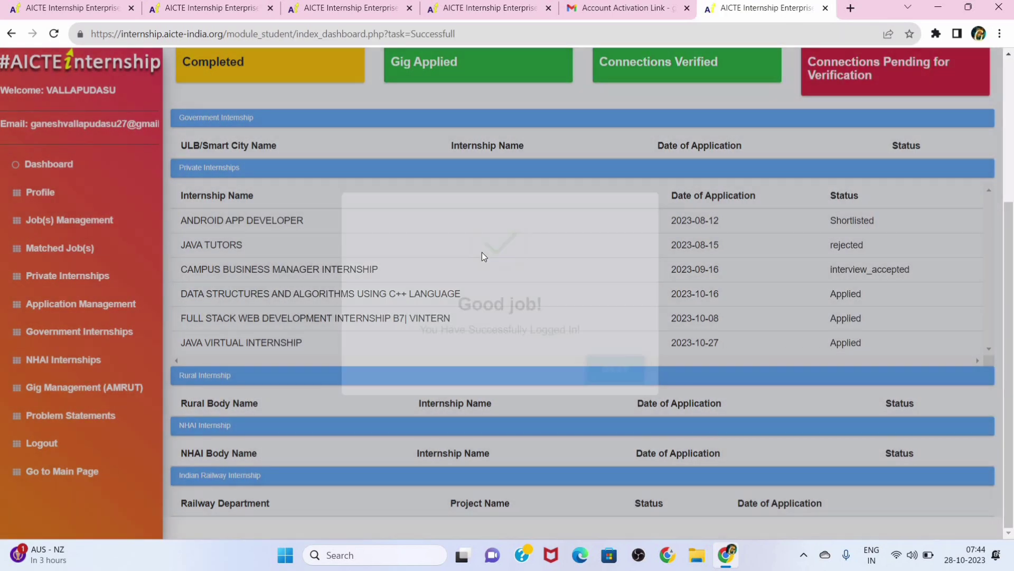
# Open the student profile from the dashboard for editing
pyautogui.scroll(1, 482, 254)
pyautogui.scroll(-1, 482, 256)
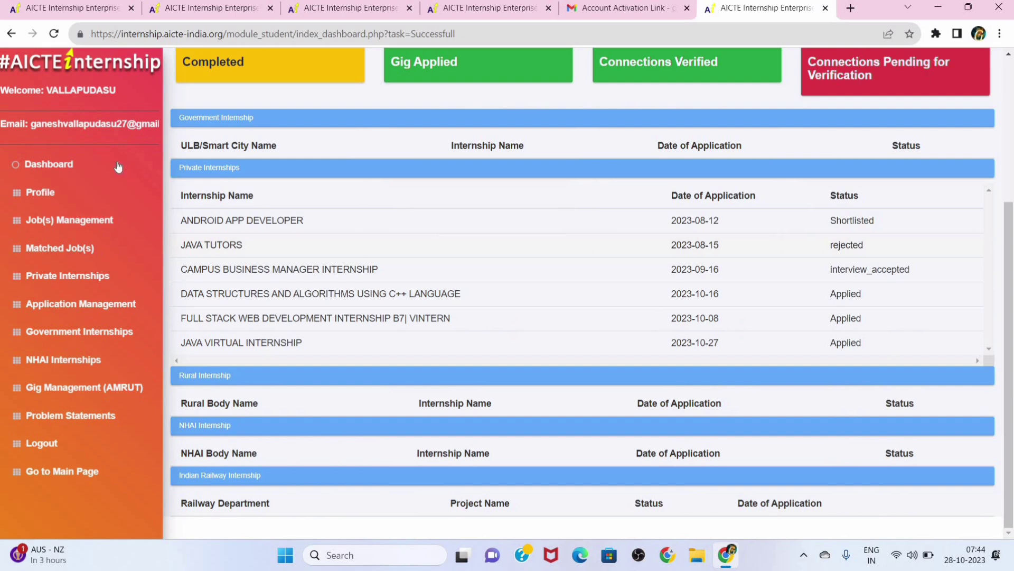
pyautogui.click(79, 202)
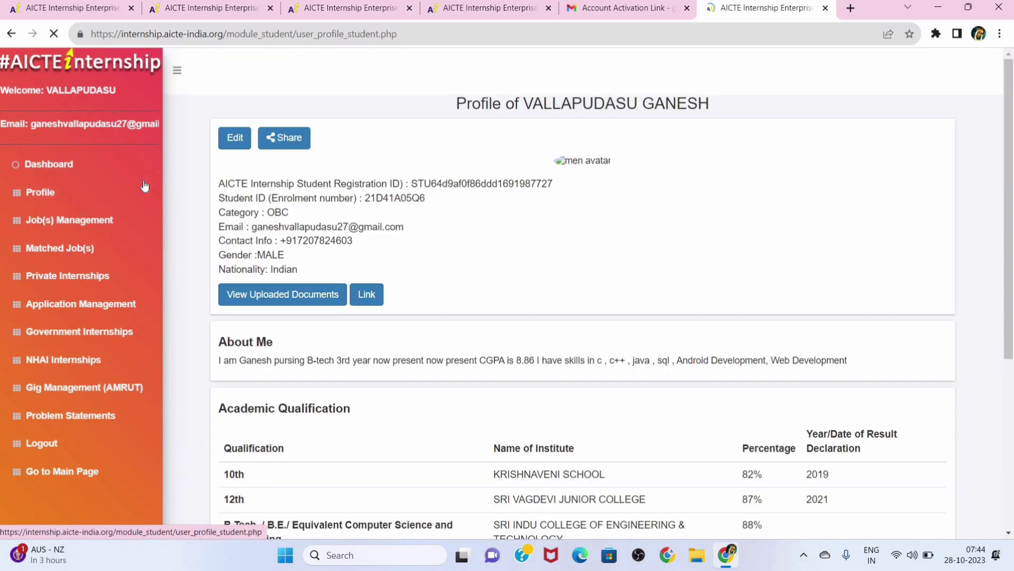
pyautogui.click(234, 138)
# Review the profile form's personal, Class 10th, Class 12th, graduation and preferred location details
pyautogui.scroll(-2, 371, 290)
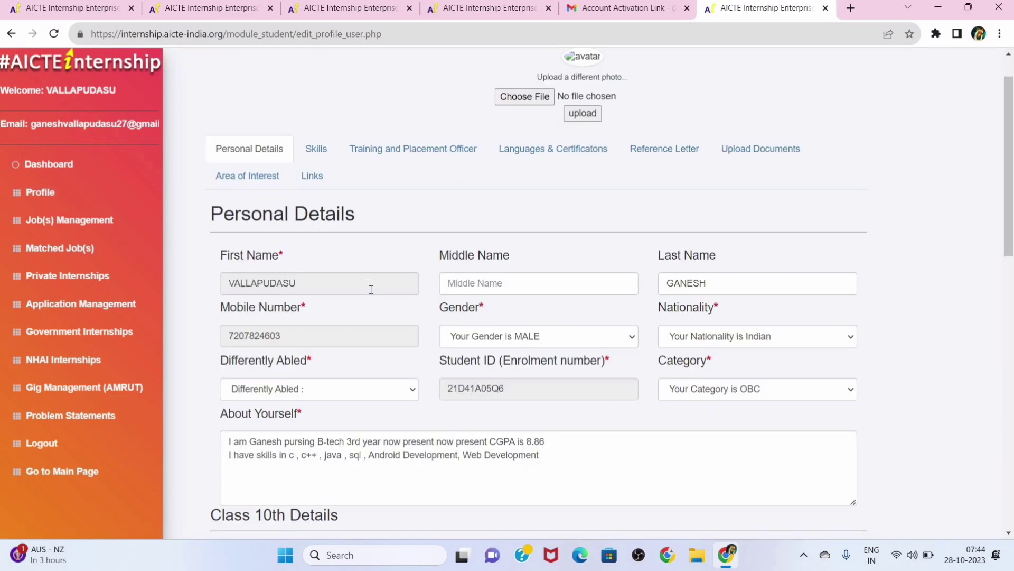
pyautogui.scroll(2, 372, 291)
pyautogui.scroll(-15, 372, 292)
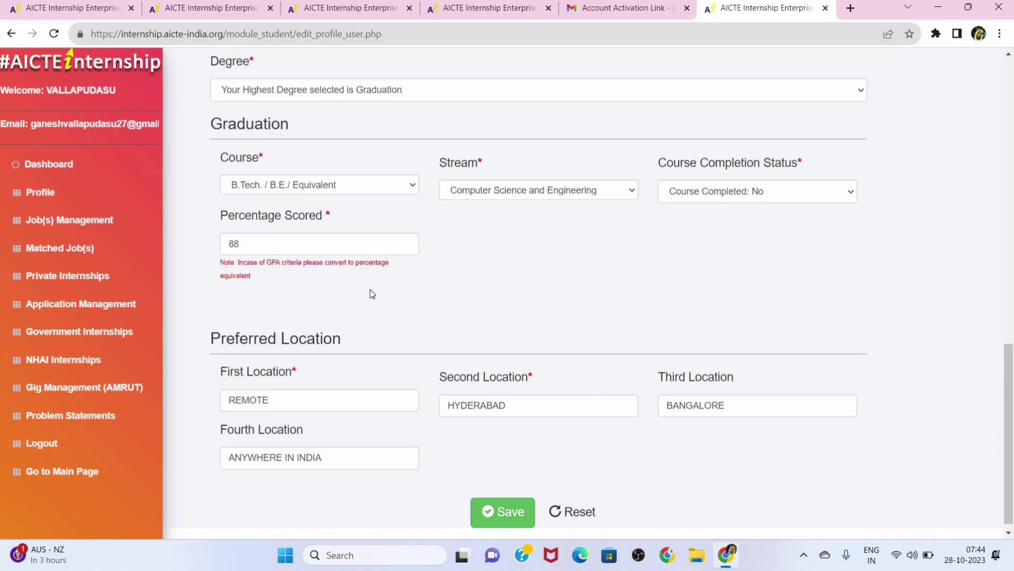
pyautogui.scroll(15, 372, 293)
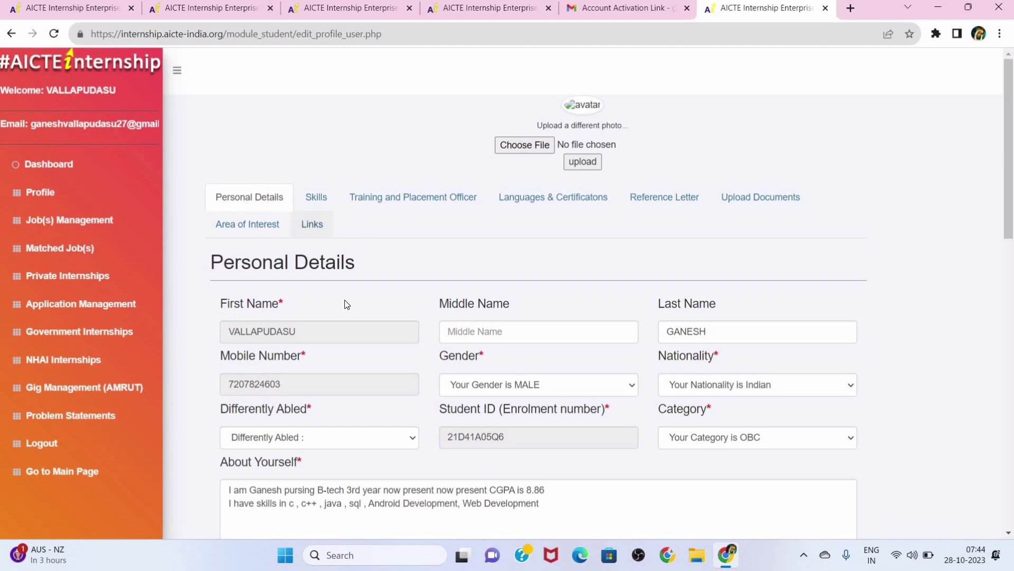
pyautogui.scroll(-3, 344, 299)
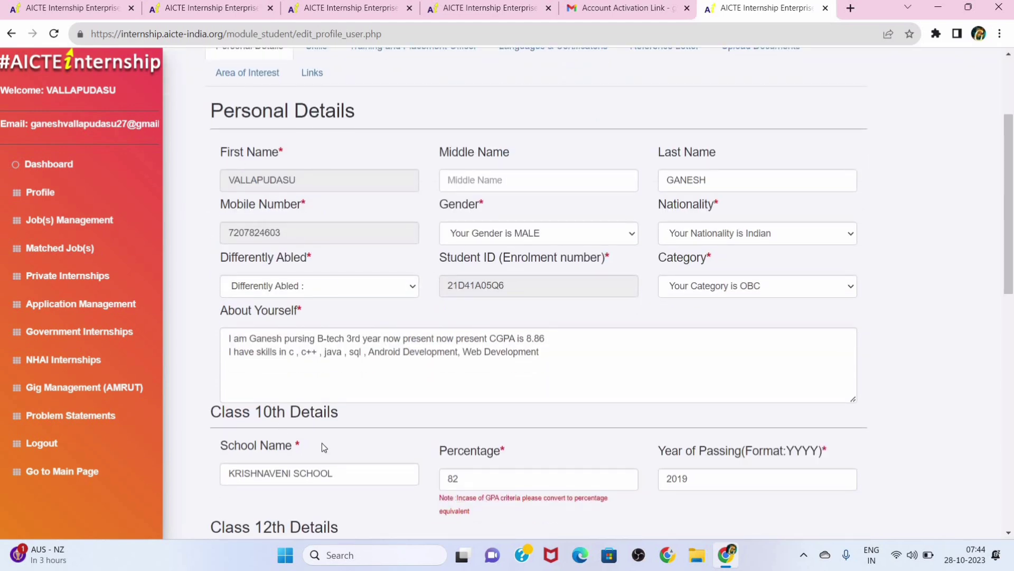
pyautogui.scroll(-2, 322, 443)
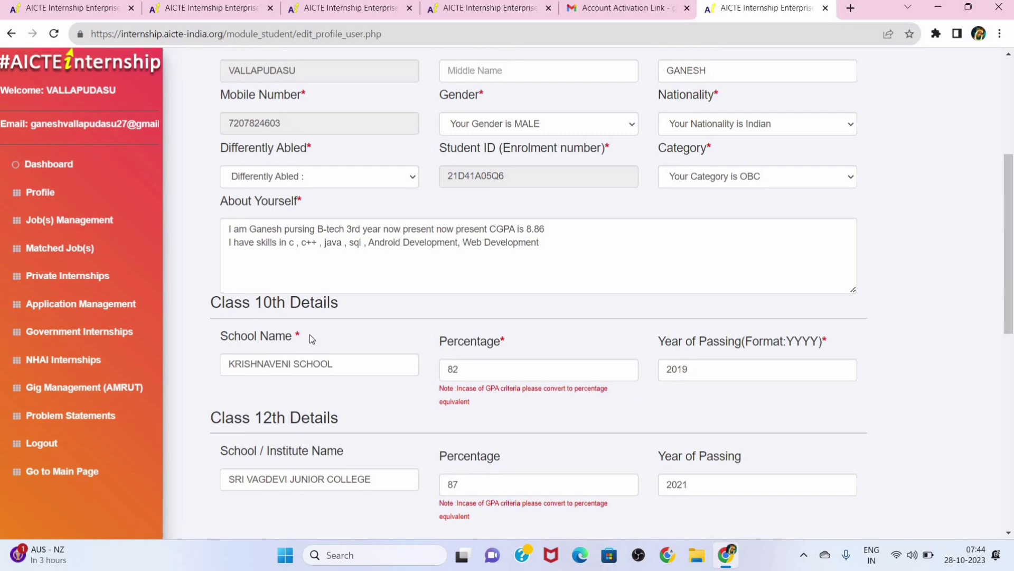
pyautogui.scroll(-1, 310, 335)
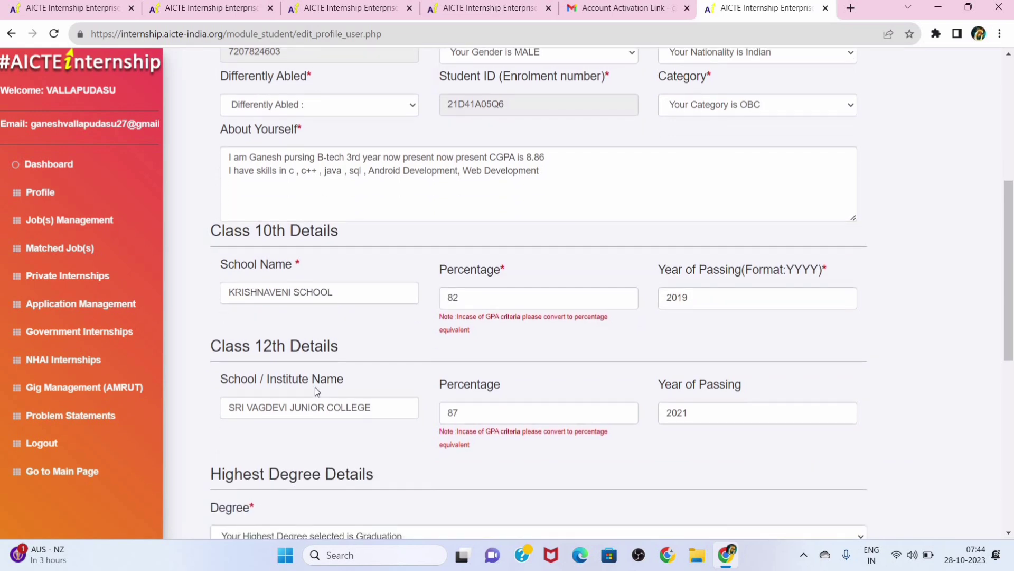
pyautogui.scroll(-3, 315, 387)
pyautogui.scroll(-1, 314, 387)
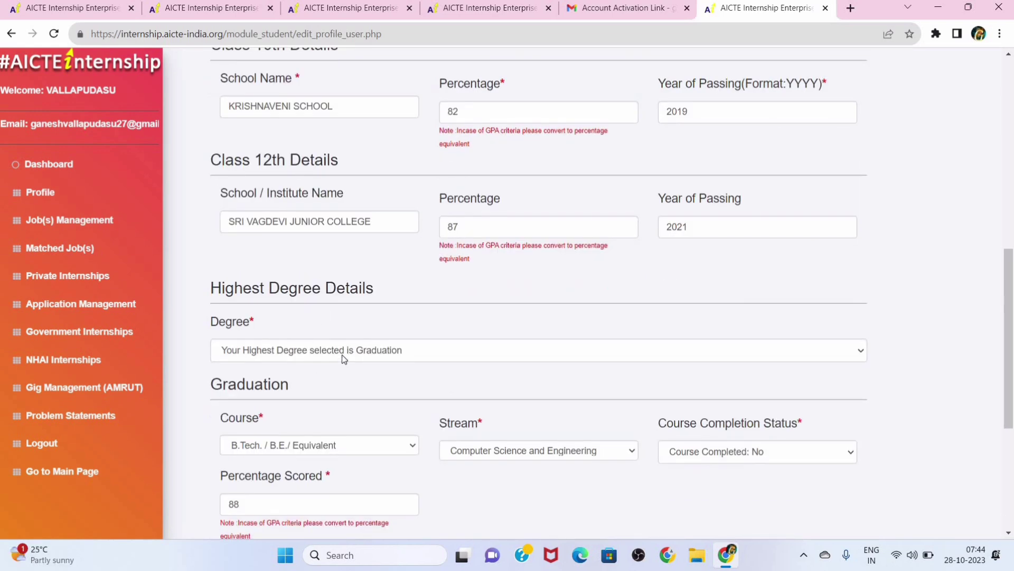
pyautogui.scroll(-3, 381, 328)
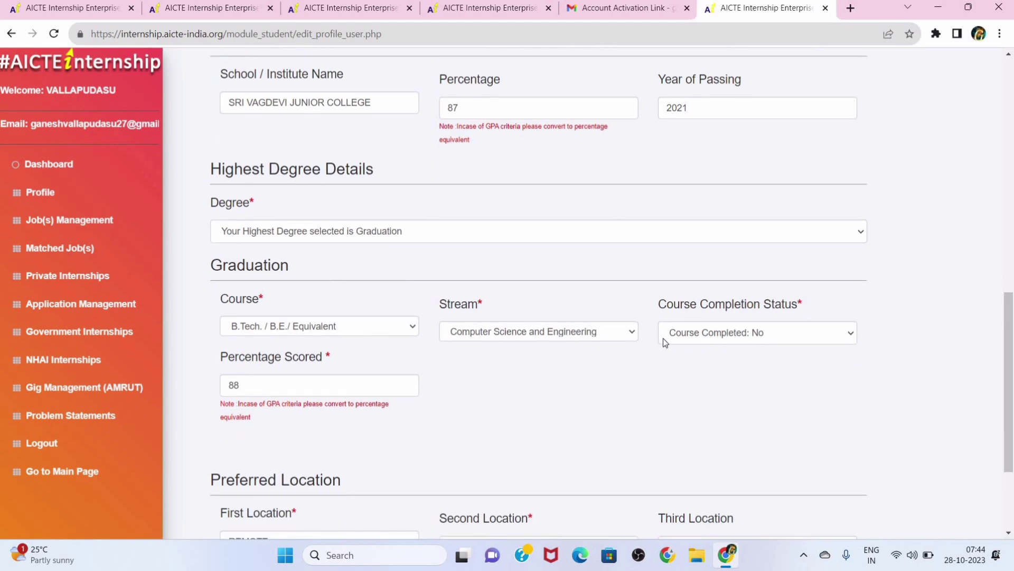
pyautogui.scroll(-2, 664, 339)
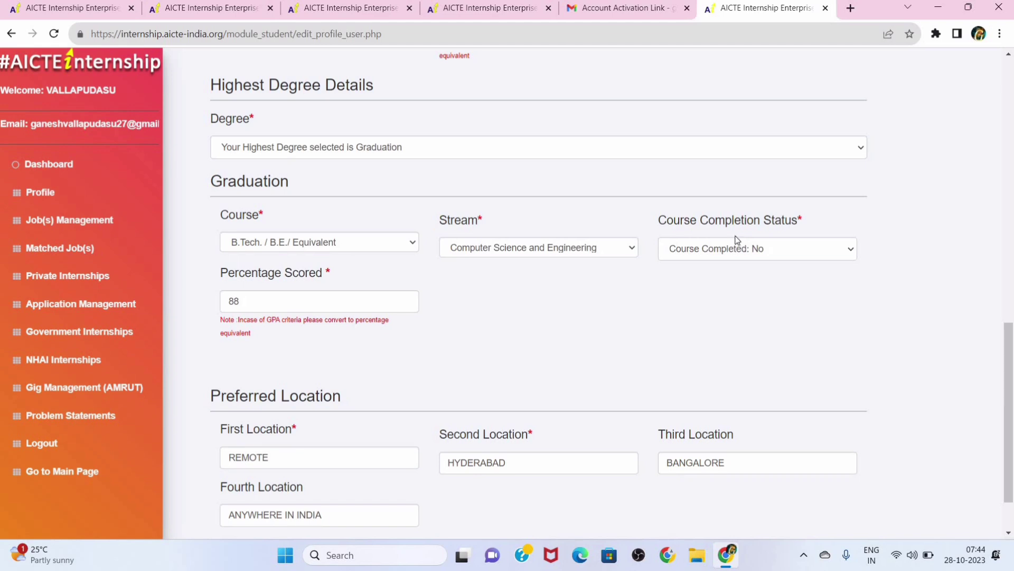
# Examine the available Course Completion Status options in the Graduation section without choosing a different one
pyautogui.click(782, 249)
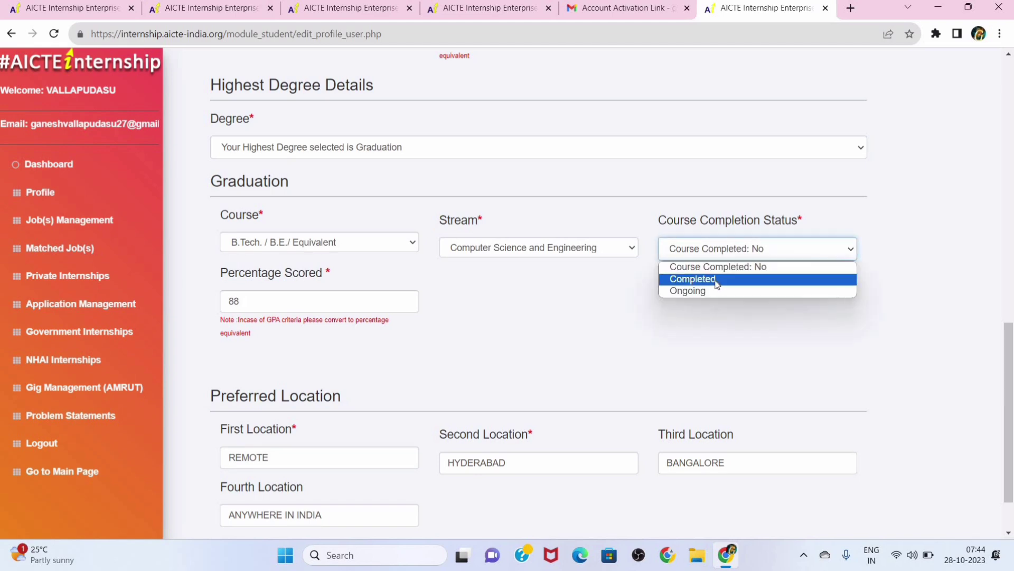
pyautogui.press('Down')
pyautogui.press('Up')
pyautogui.press('Down')
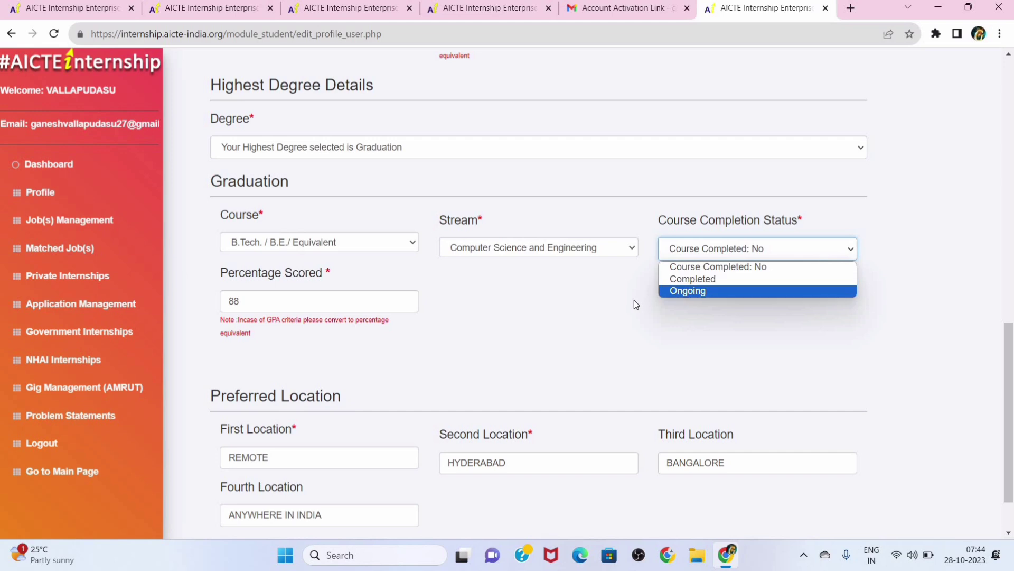
pyautogui.click(634, 300)
pyautogui.scroll(-2, 467, 263)
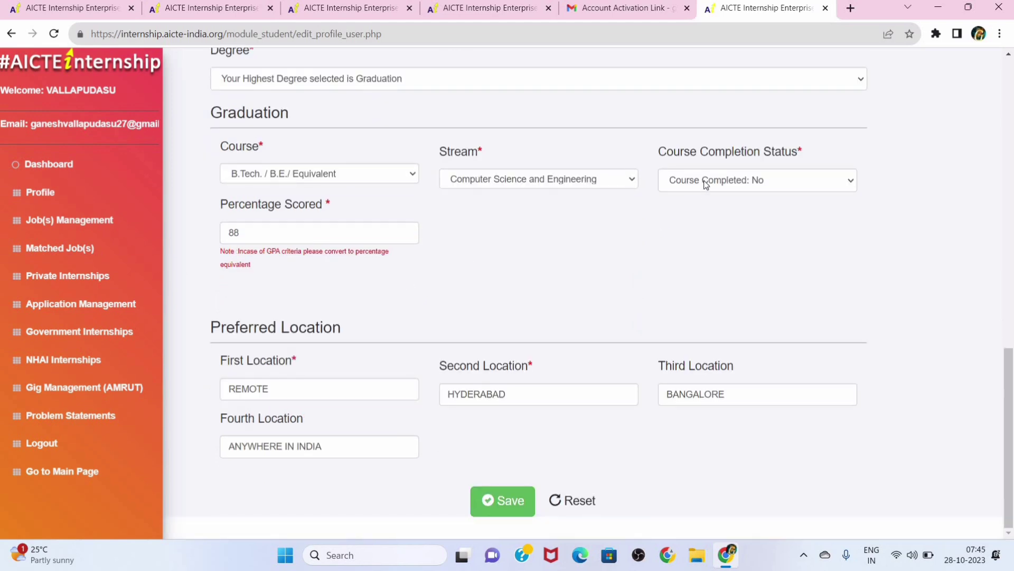
pyautogui.click(704, 179)
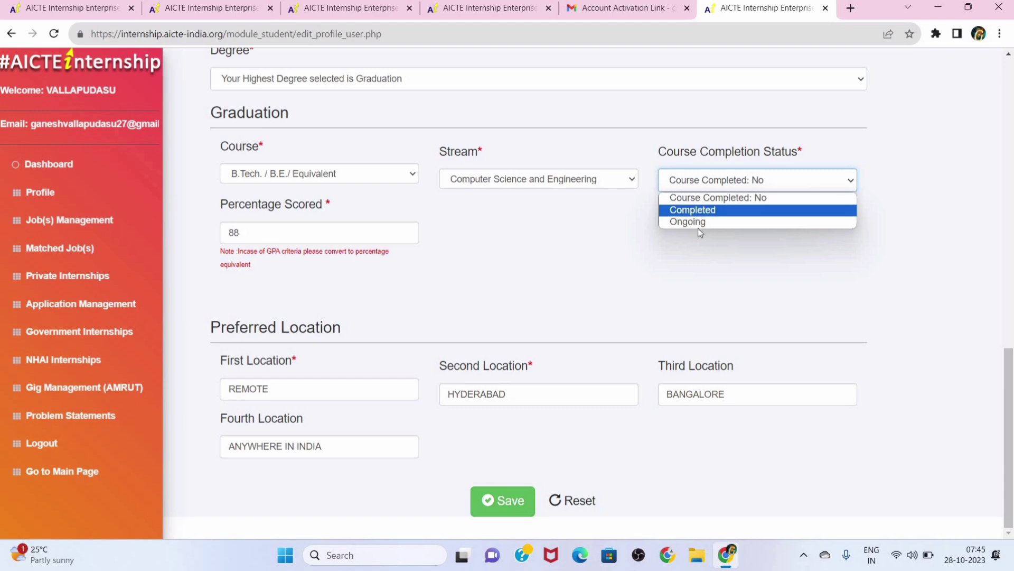
pyautogui.click(621, 218)
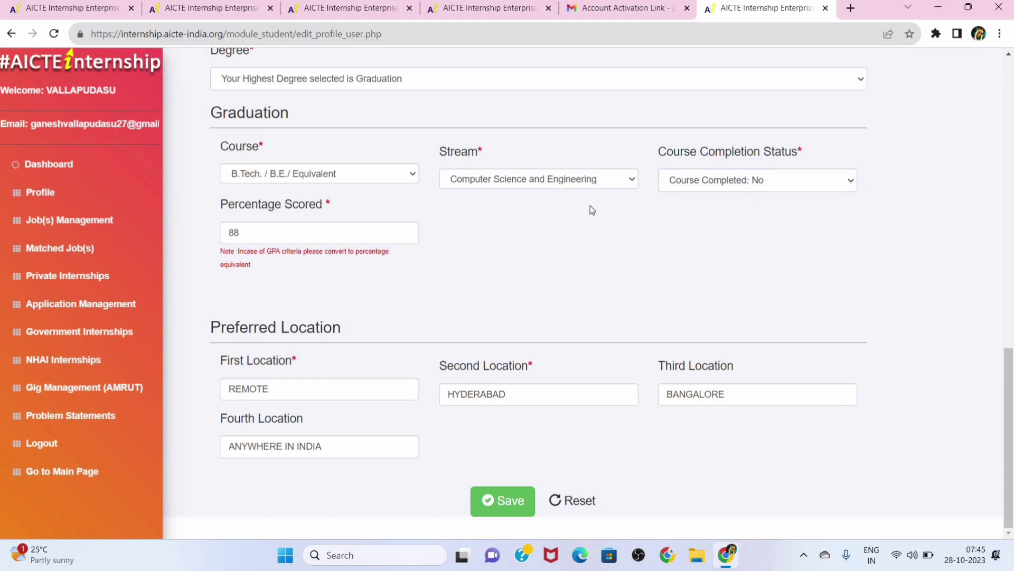
# Check the preferred location entries and look over the whole Personal Details form once more
pyautogui.click(283, 388)
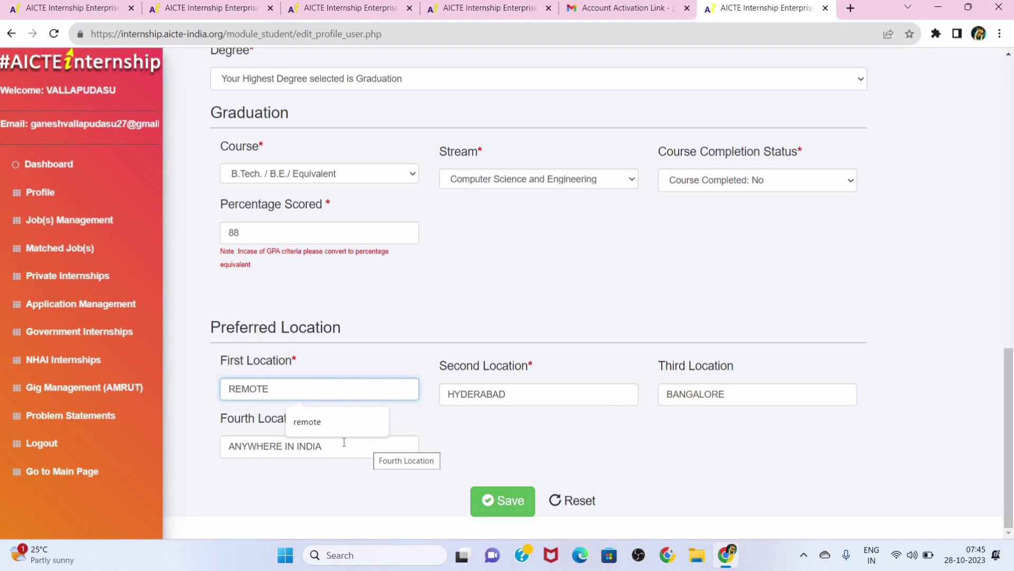
pyautogui.scroll(2, 355, 311)
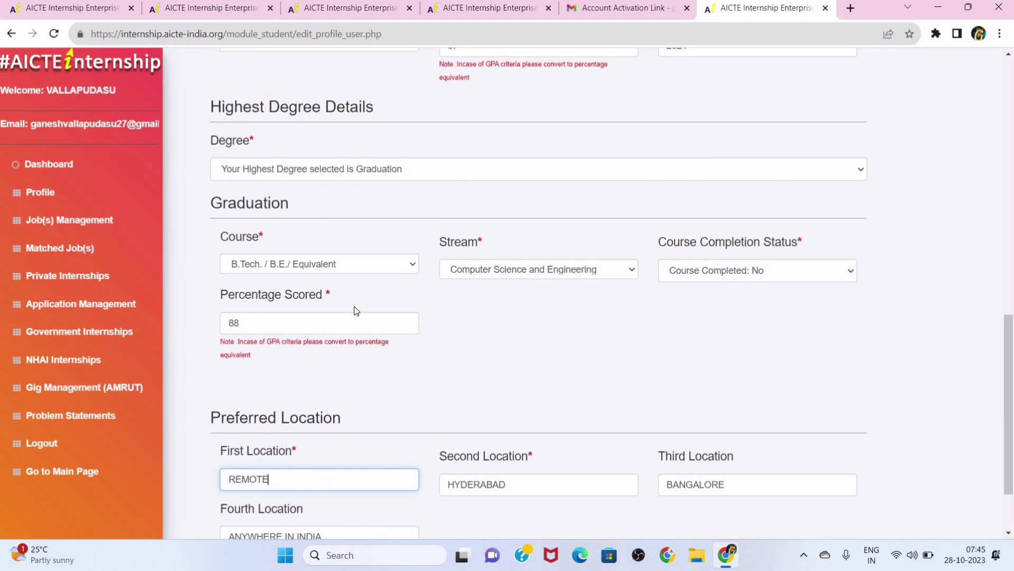
pyautogui.scroll(-2, 355, 310)
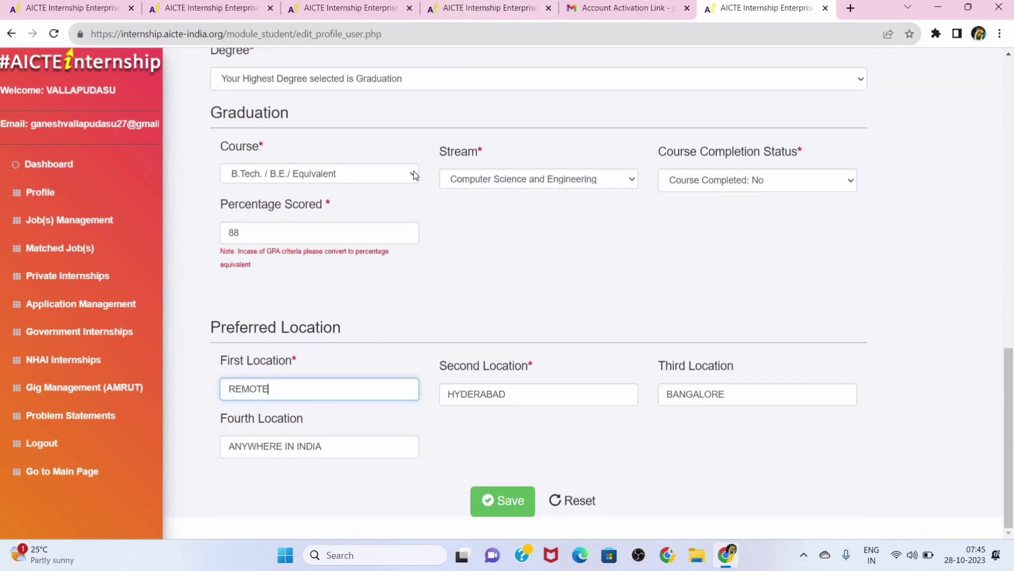
pyautogui.scroll(15, 415, 175)
pyautogui.scroll(-15, 415, 175)
pyautogui.scroll(15, 415, 174)
pyautogui.scroll(-15, 415, 175)
pyautogui.scroll(15, 452, 234)
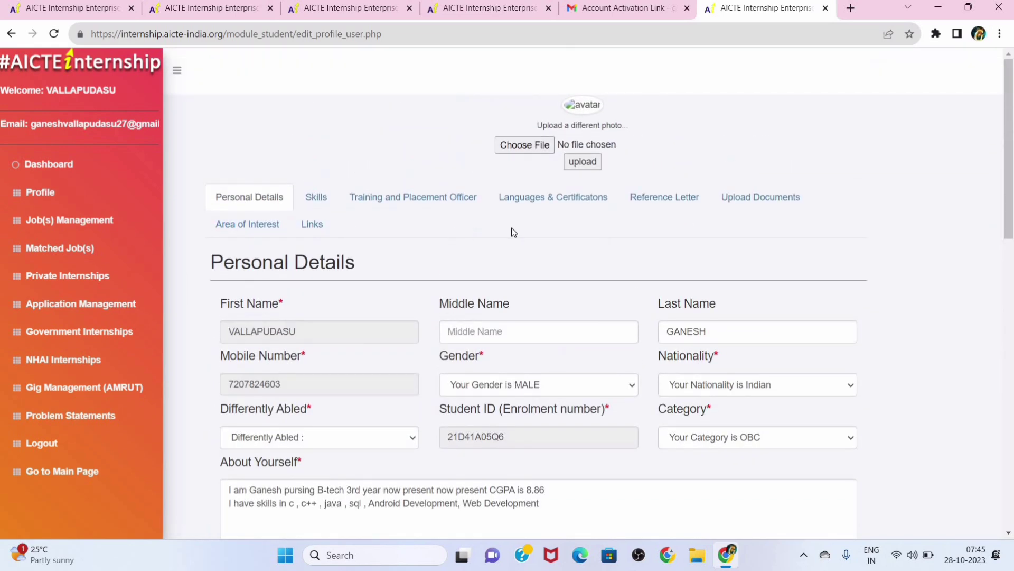
# Look through the profile's Skills, Training and Placement Officer, Languages & Certifications, Reference Letter, Upload Documents, Area of Interest and Links sections
pyautogui.click(330, 197)
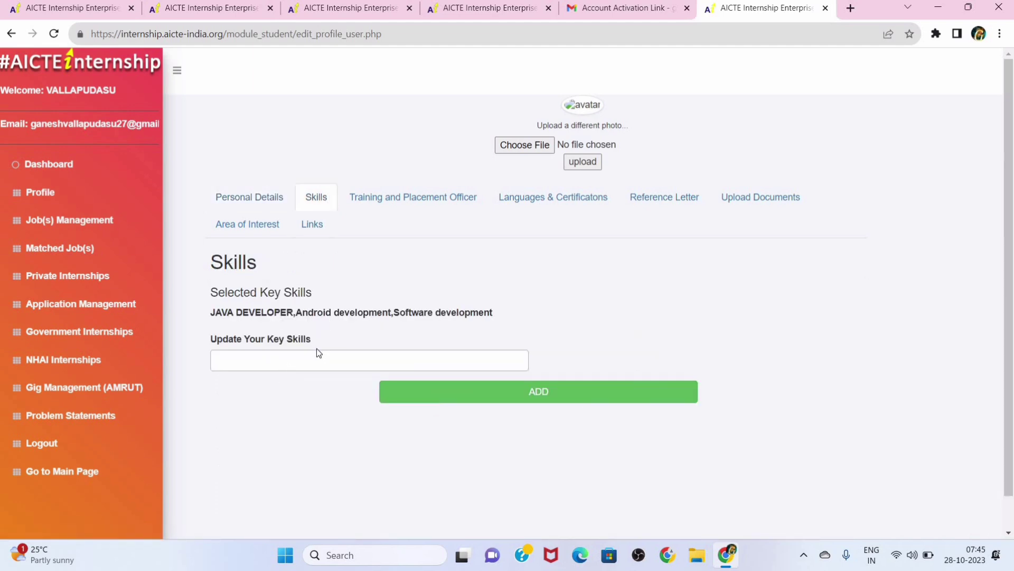
pyautogui.click(398, 199)
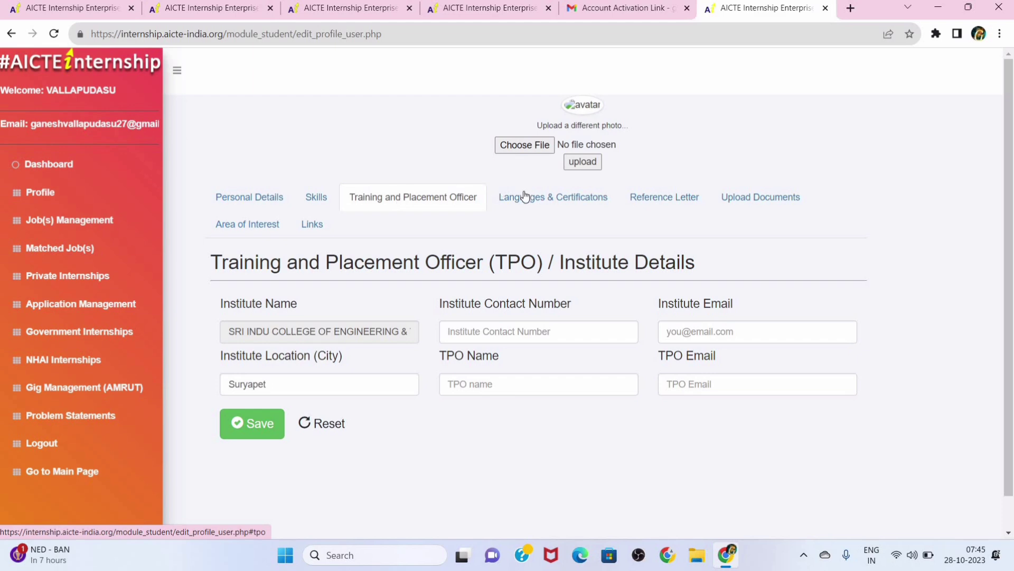
pyautogui.click(569, 204)
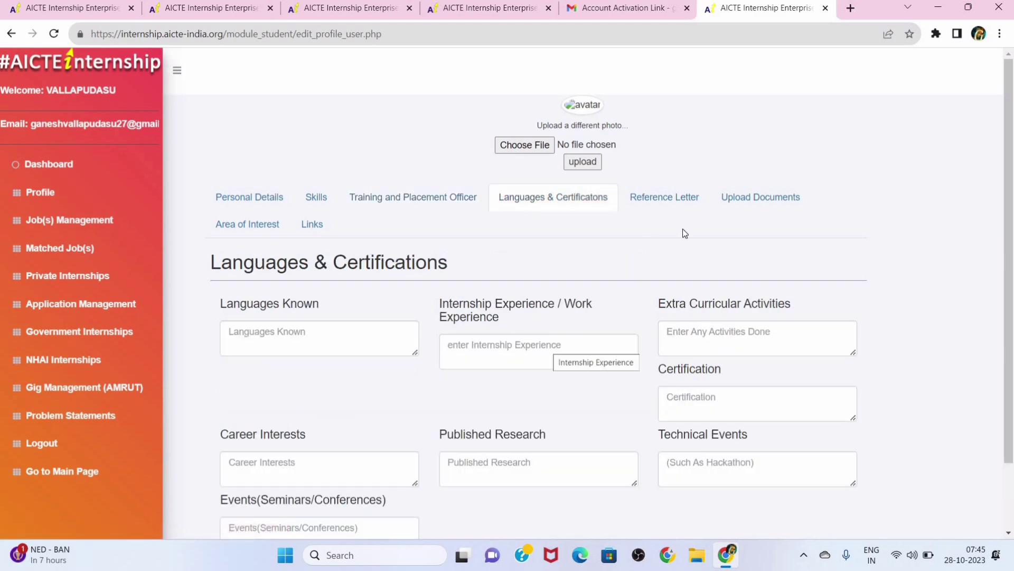
pyautogui.click(680, 200)
pyautogui.click(764, 198)
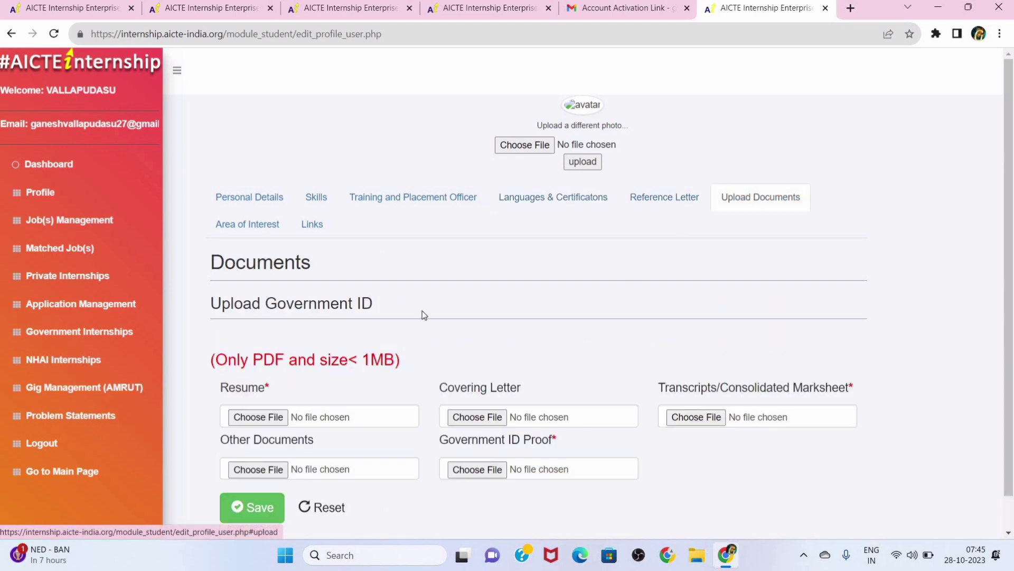
pyautogui.scroll(-1, 422, 311)
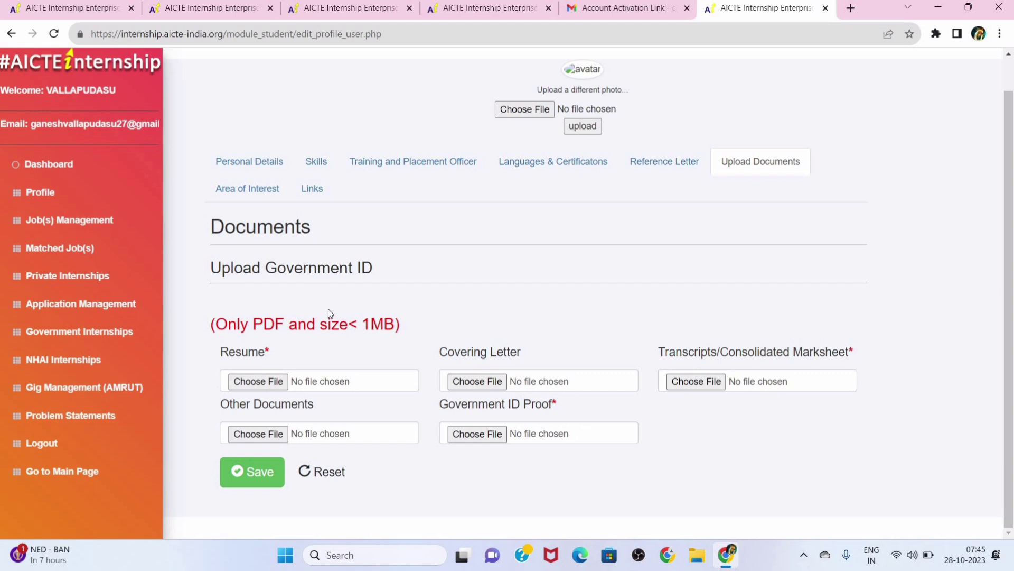
pyautogui.click(251, 194)
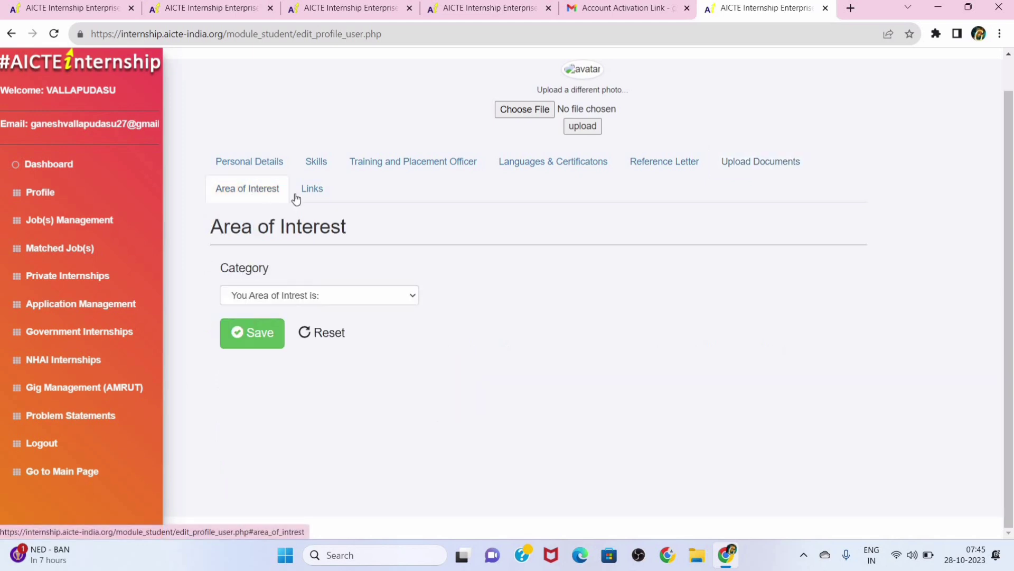
pyautogui.click(314, 194)
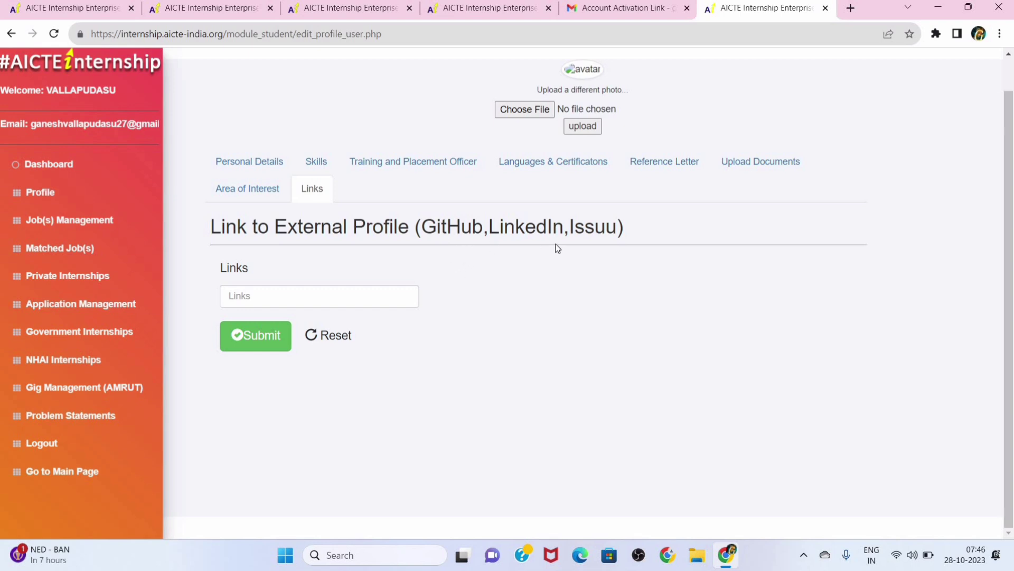
# Return to the Personal Details section and save the student profile
pyautogui.scroll(1, 558, 248)
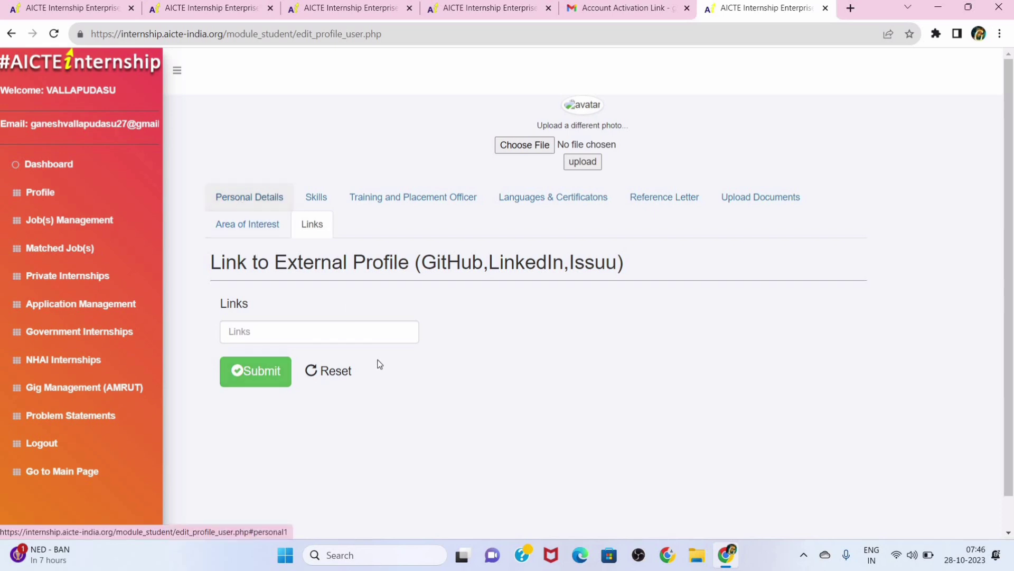
pyautogui.scroll(-15, 391, 377)
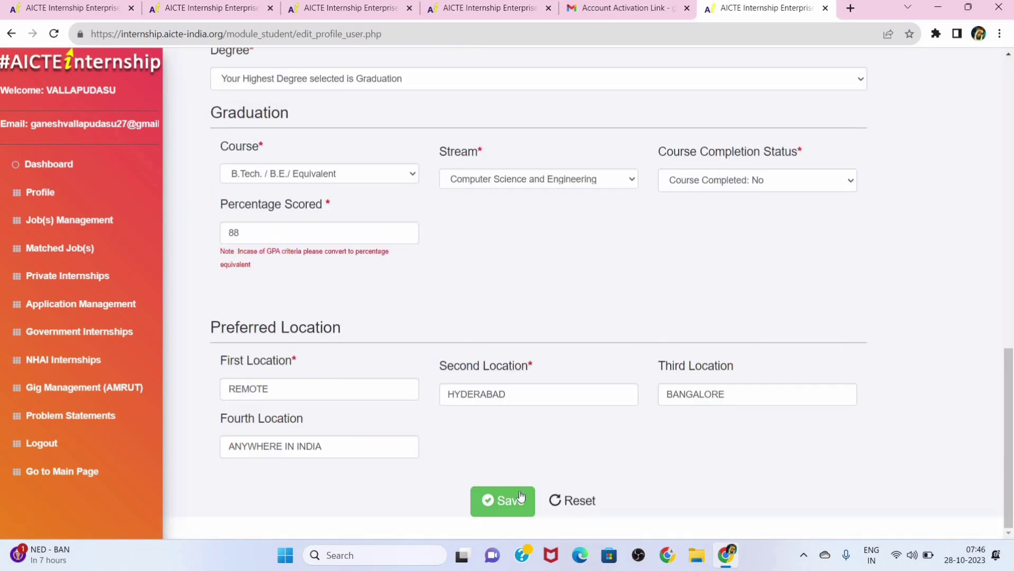
pyautogui.click(520, 496)
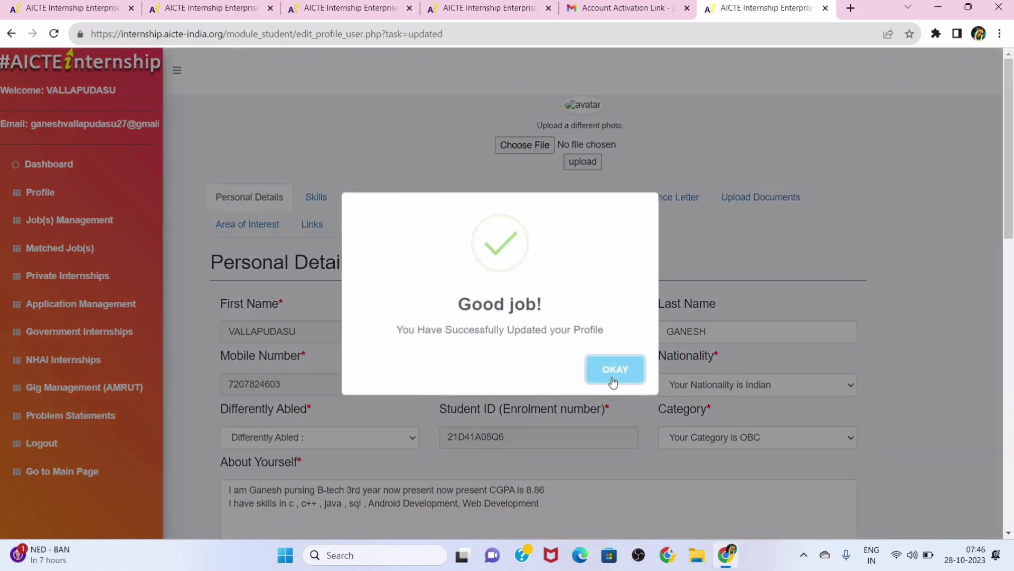
# Search Google for aicte in a new tab and reach the Internship portal's Recently Posted Internship list
pyautogui.click(492, 8)
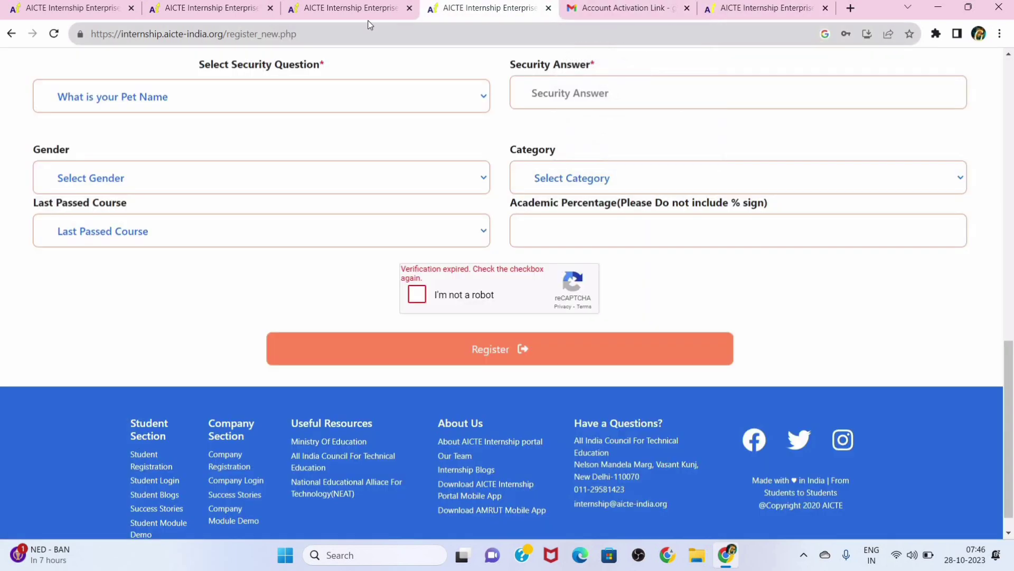
pyautogui.click(349, 8)
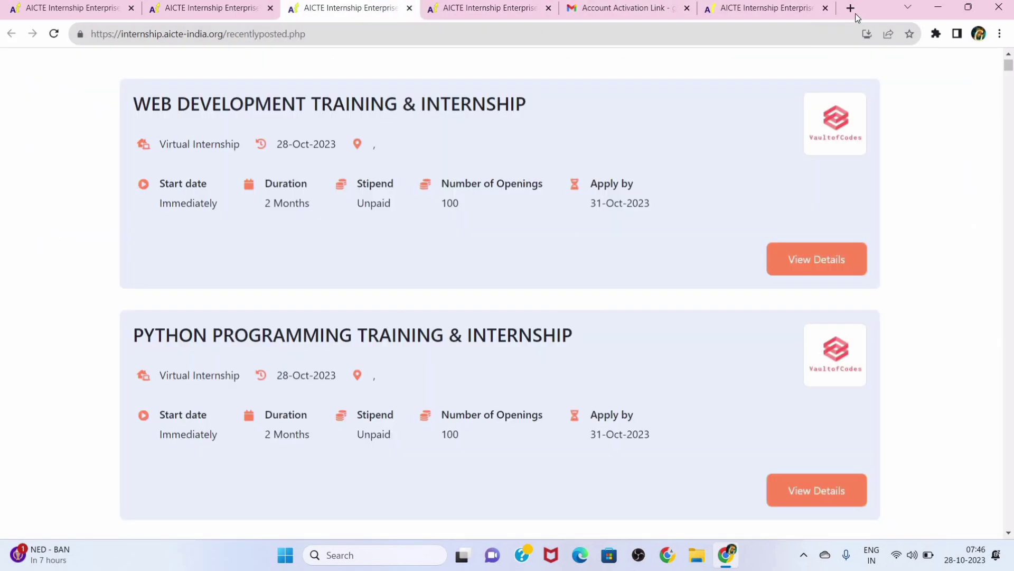
pyautogui.click(852, 9)
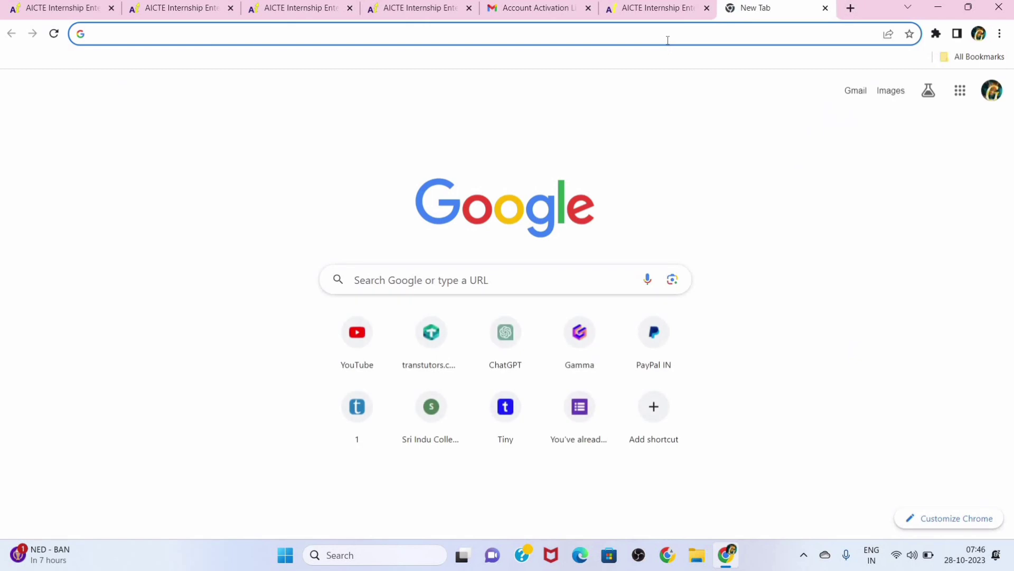
pyautogui.click(668, 36)
pyautogui.click(385, 64)
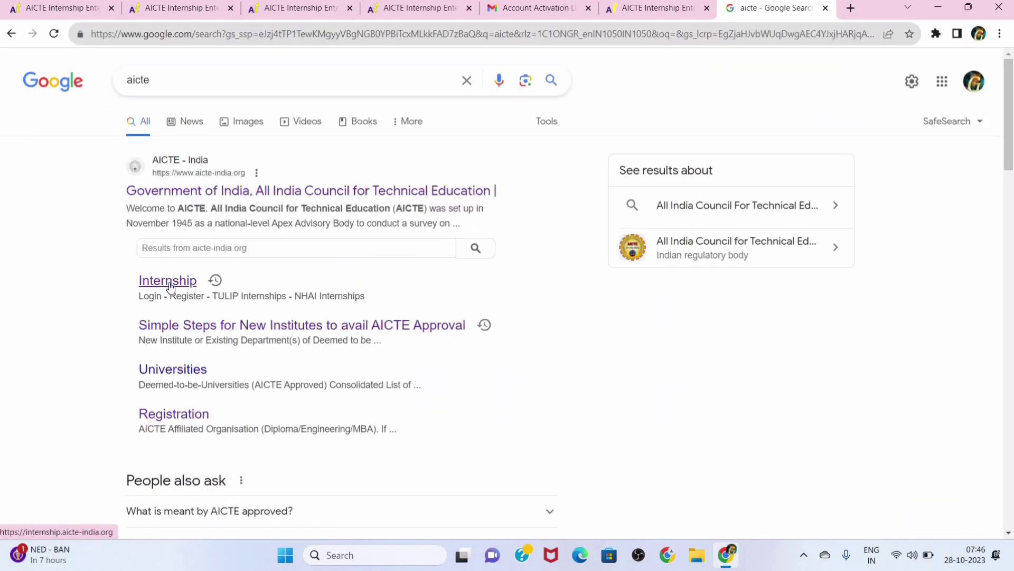
pyautogui.click(169, 286)
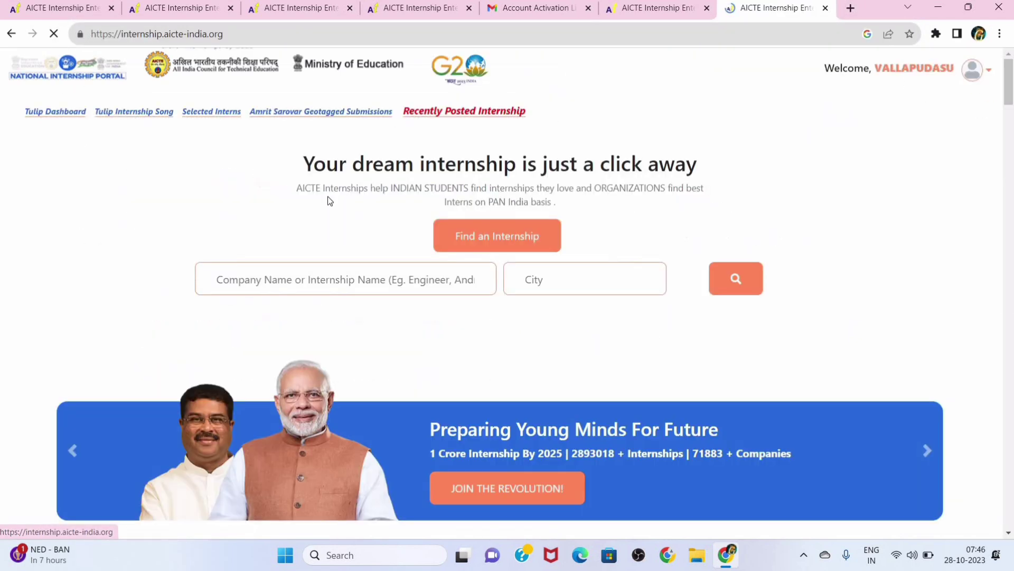
pyautogui.click(438, 109)
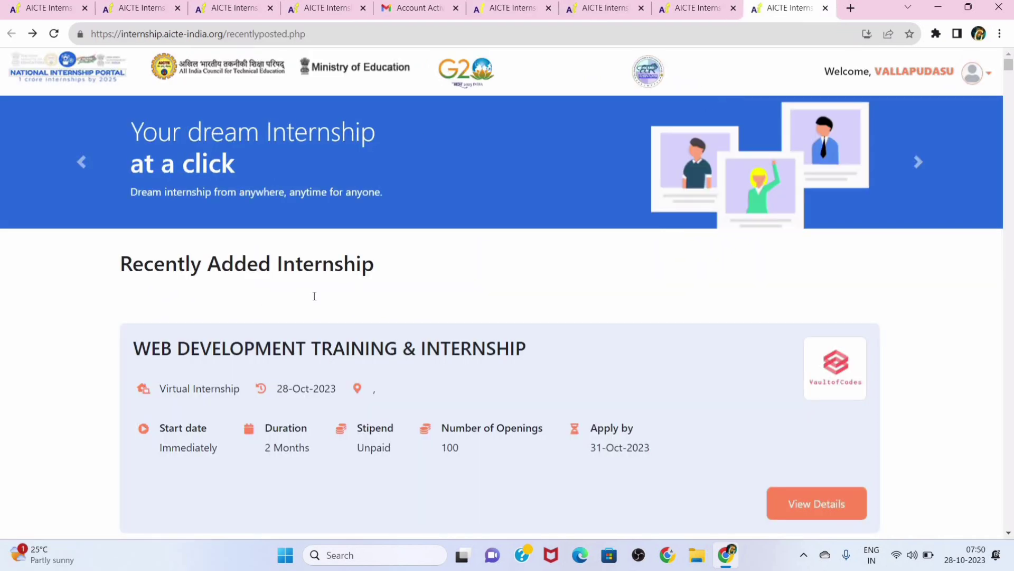
# Browse the recently added internships and open the details of the BACKEND WEB DEVELOPMENT listing
pyautogui.scroll(-5, 315, 297)
pyautogui.scroll(3, 313, 296)
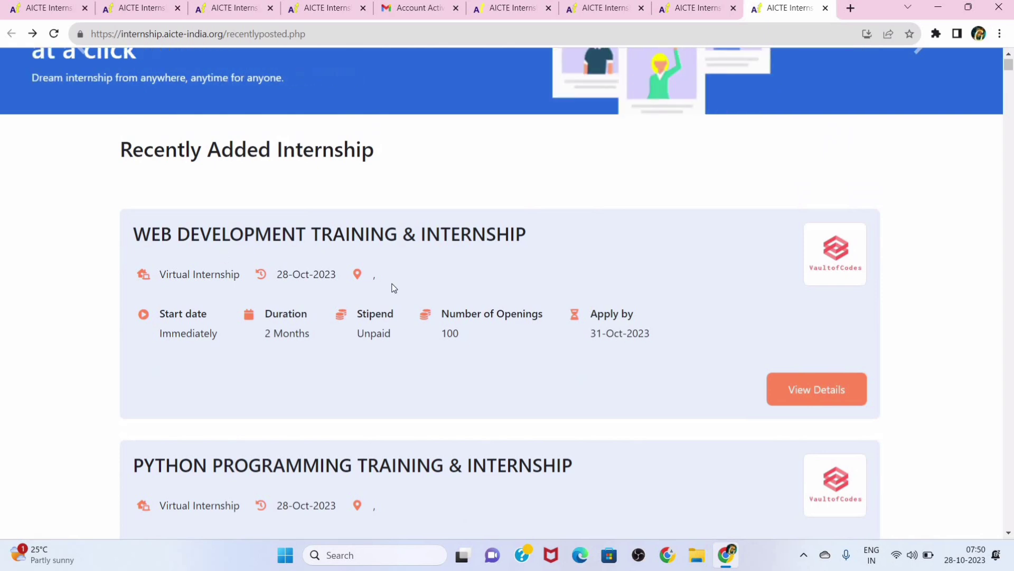
pyautogui.scroll(-3, 392, 288)
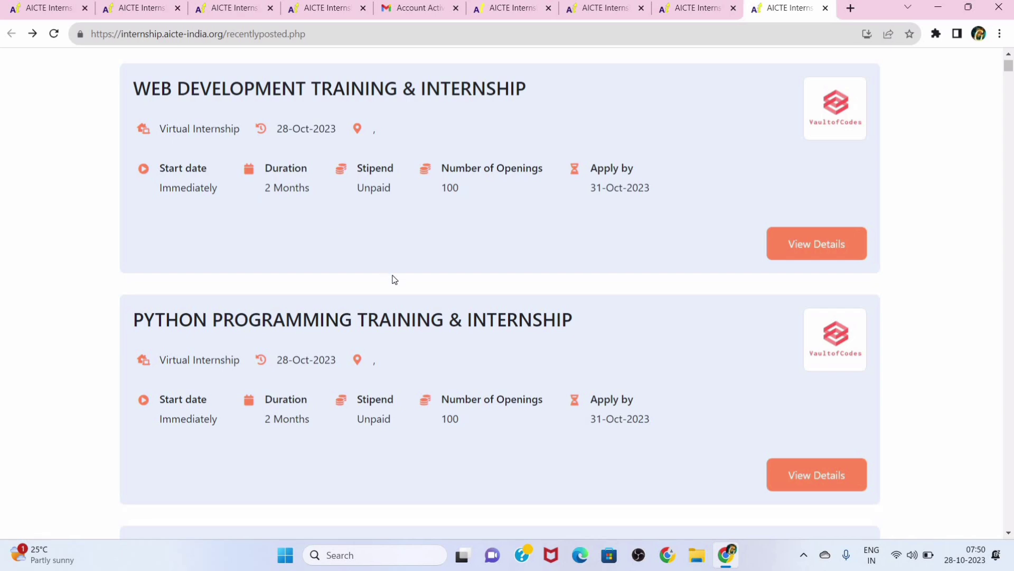
pyautogui.scroll(-20, 393, 279)
pyautogui.click(820, 324)
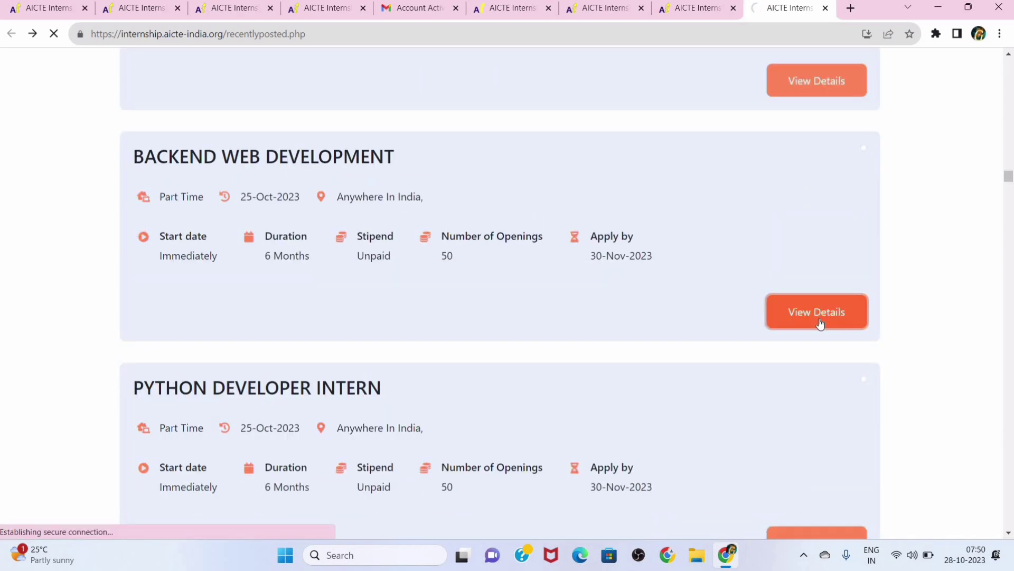
# Read the BACKEND WEB DEVELOPMENT internship description, pass the reCAPTCHA check and apply for it
pyautogui.scroll(-3, 322, 357)
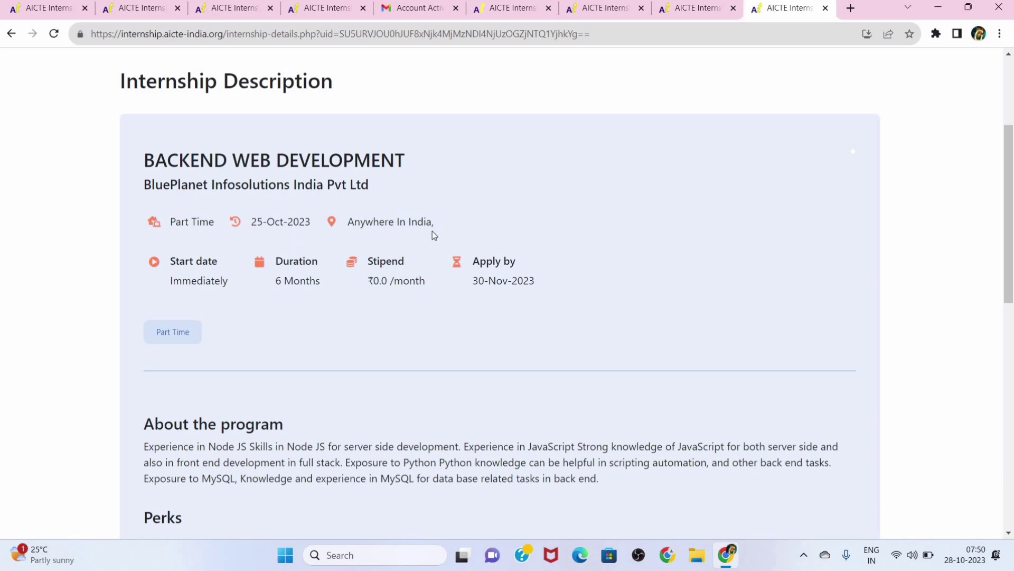
pyautogui.scroll(-2, 351, 344)
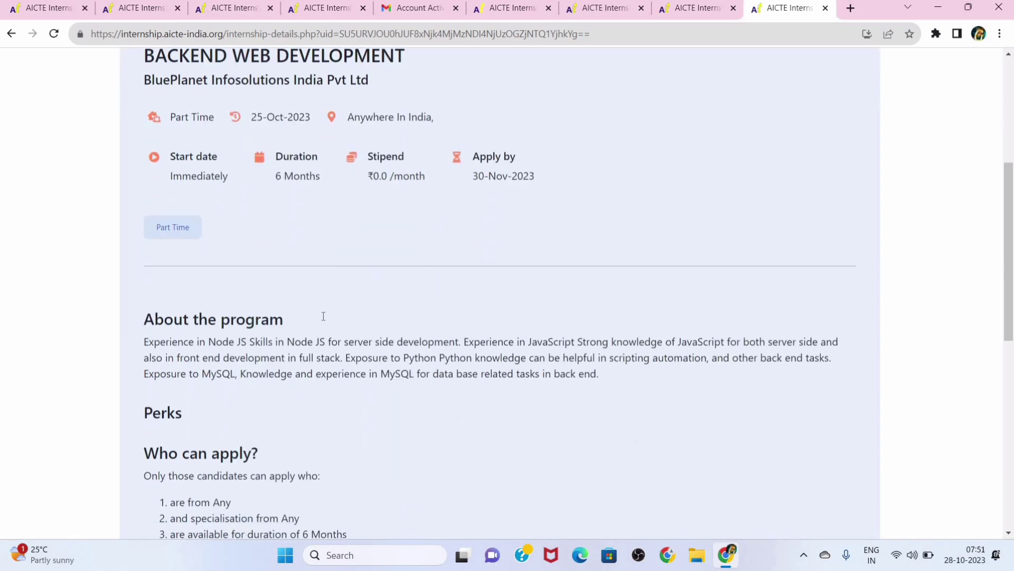
pyautogui.scroll(-7, 319, 388)
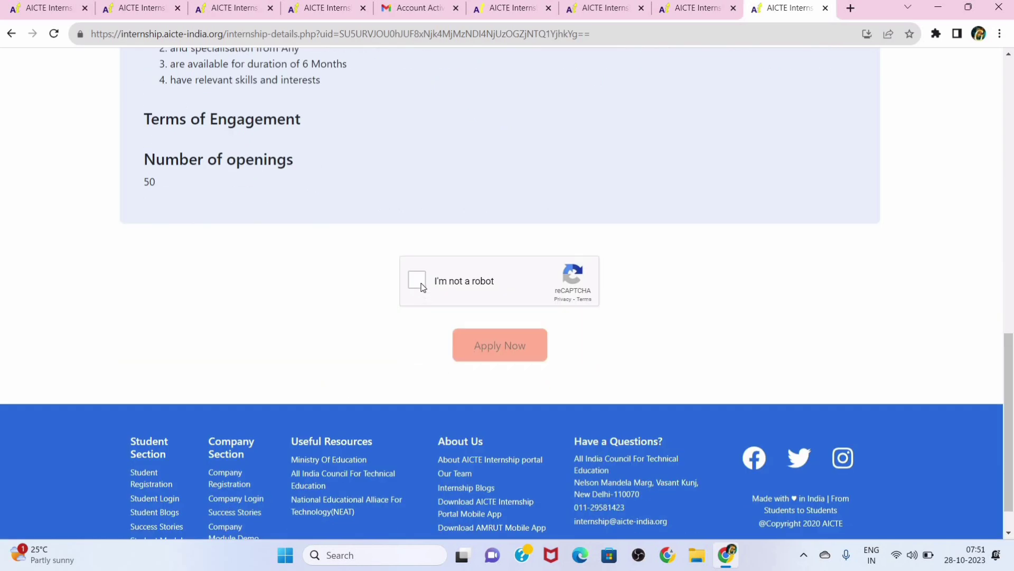
pyautogui.click(417, 280)
pyautogui.click(510, 350)
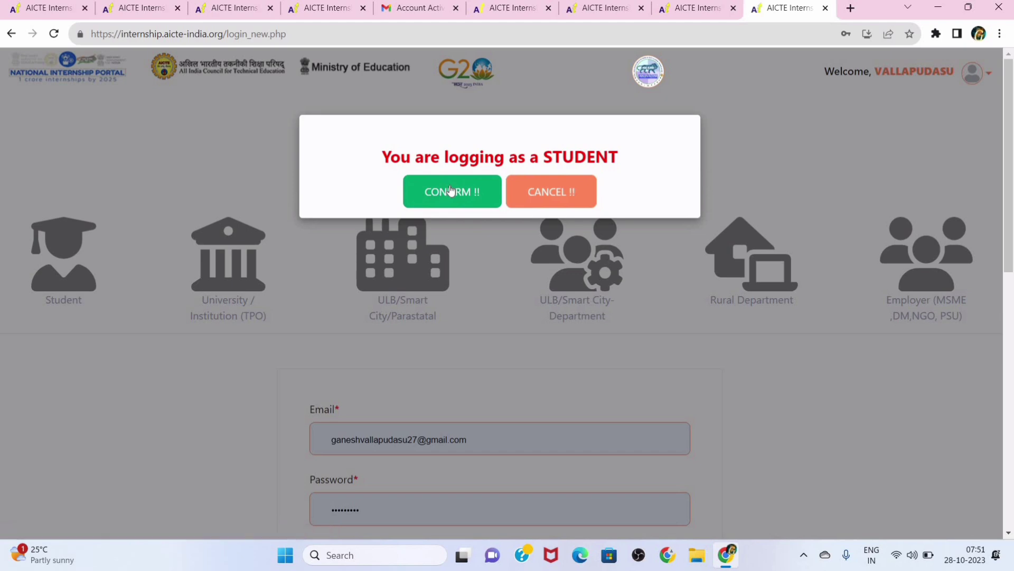
# Choose and confirm the Student user type, pass the reCAPTCHA check and log in with the prefilled credentials to submit the internship application
pyautogui.click(451, 191)
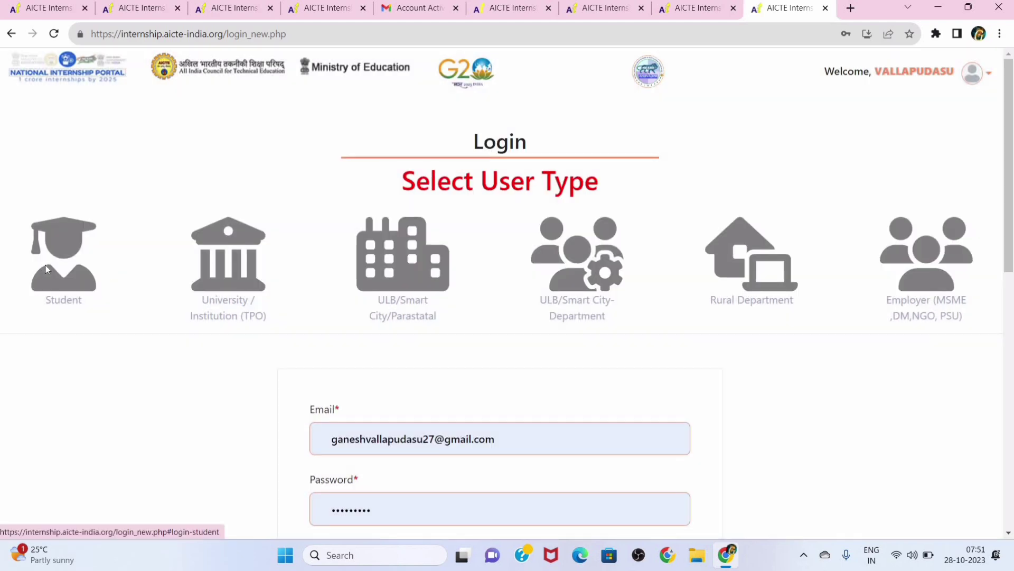
pyautogui.click(46, 265)
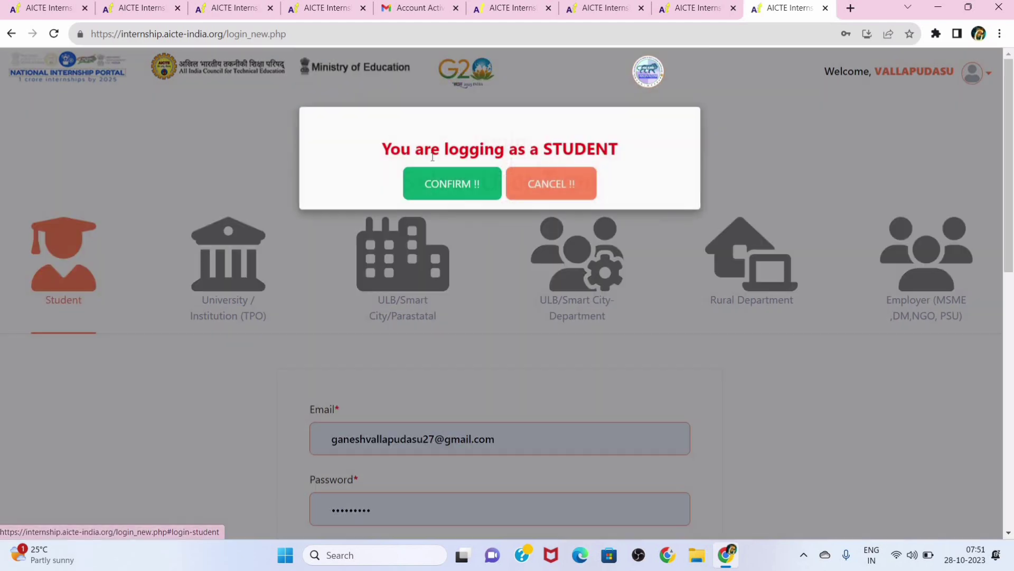
pyautogui.click(448, 194)
pyautogui.scroll(-8, 446, 192)
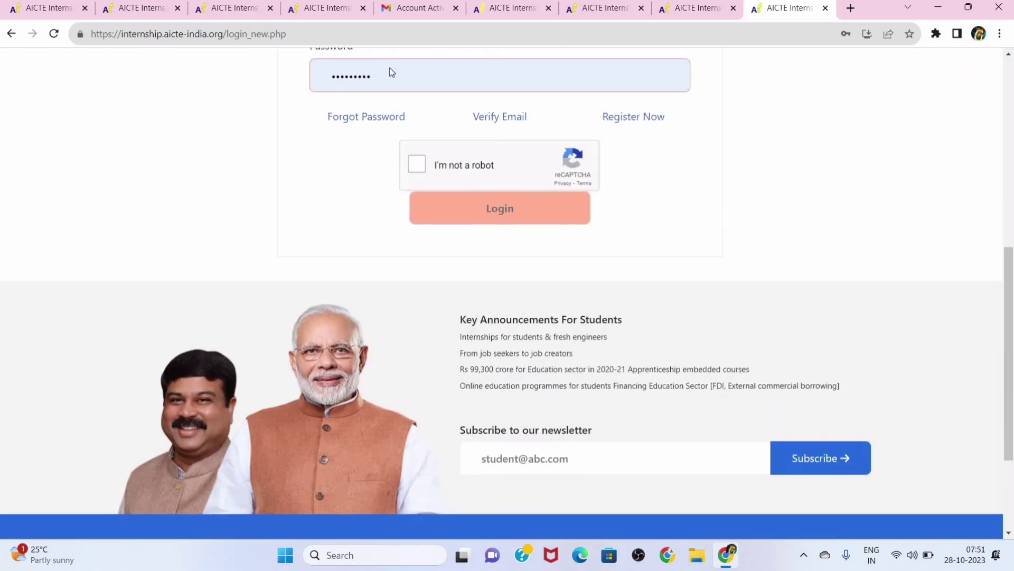
pyautogui.scroll(2, 390, 71)
pyautogui.scroll(-1, 396, 122)
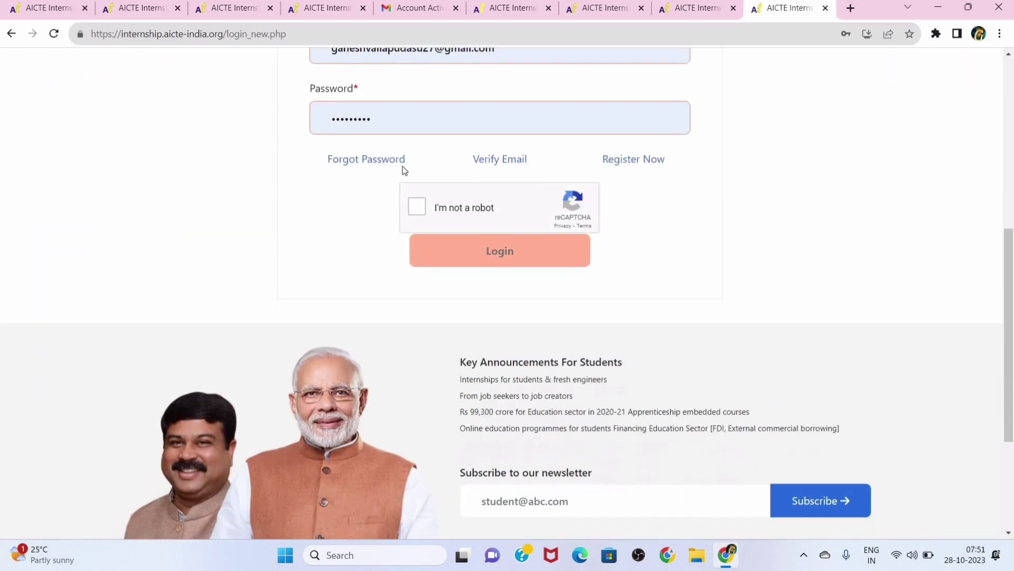
pyautogui.click(421, 209)
pyautogui.click(494, 264)
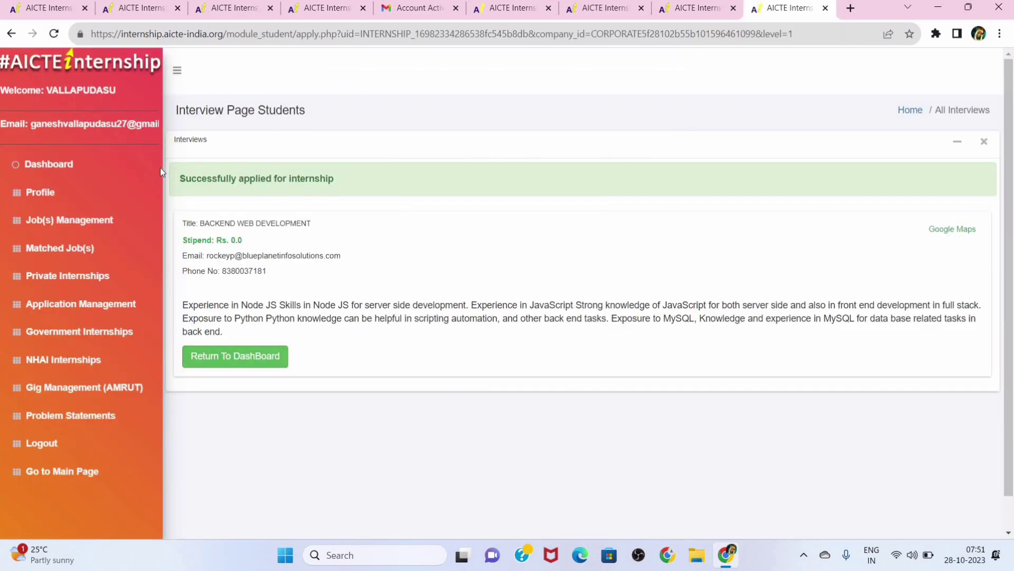
# View the student profile, and examine the dashboard's application counters and the dates and statuses of the private internship applications
pyautogui.click(79, 193)
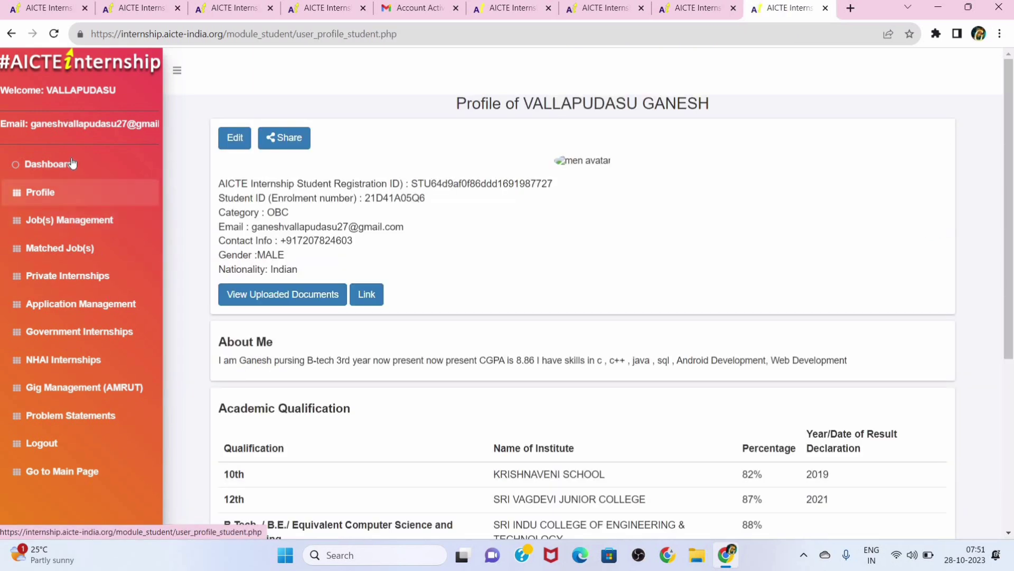
pyautogui.click(73, 163)
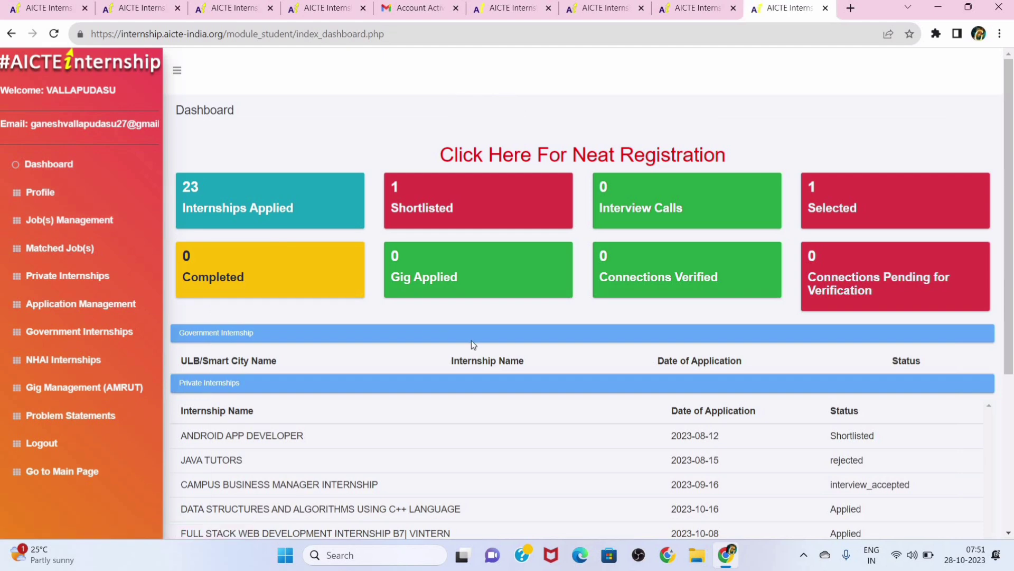
pyautogui.scroll(-5, 472, 342)
pyautogui.scroll(1, 472, 342)
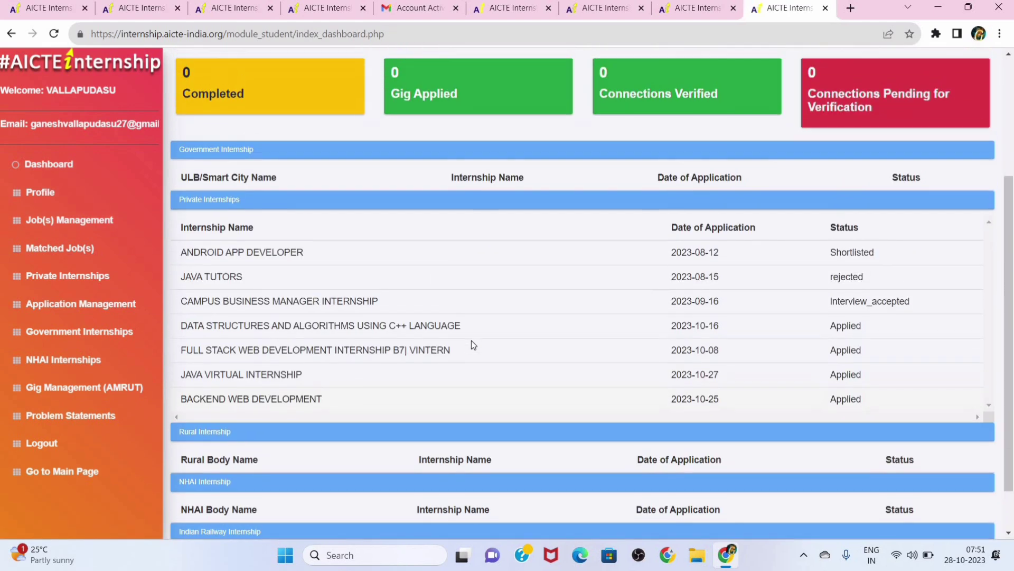
pyautogui.scroll(4, 471, 340)
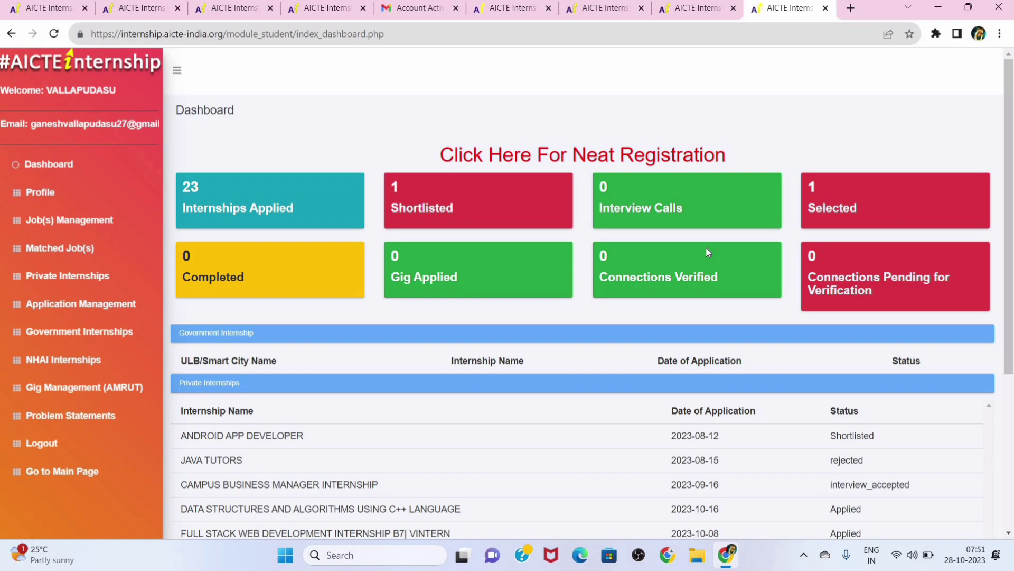
pyautogui.scroll(-4, 706, 248)
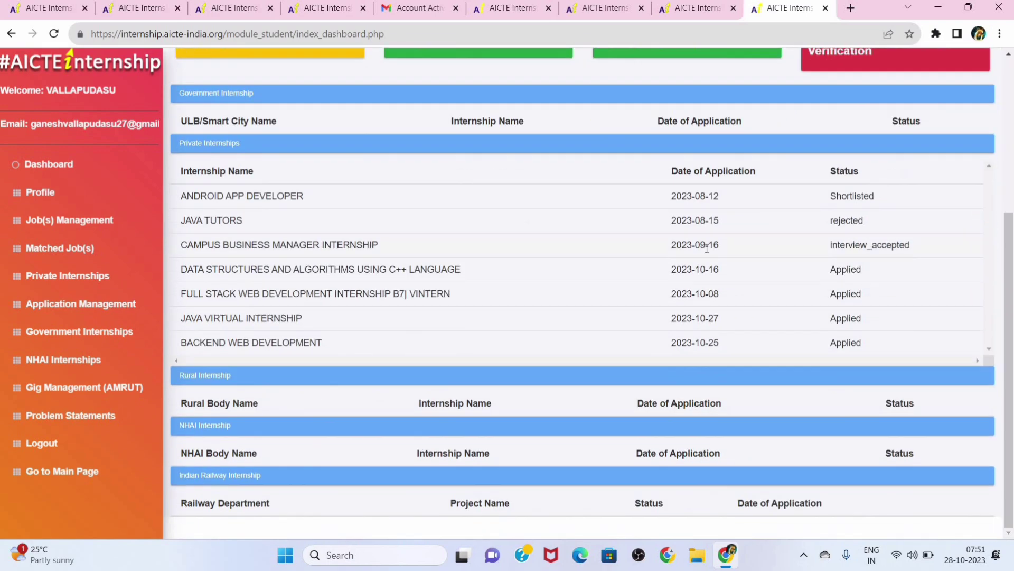
pyautogui.scroll(4, 707, 248)
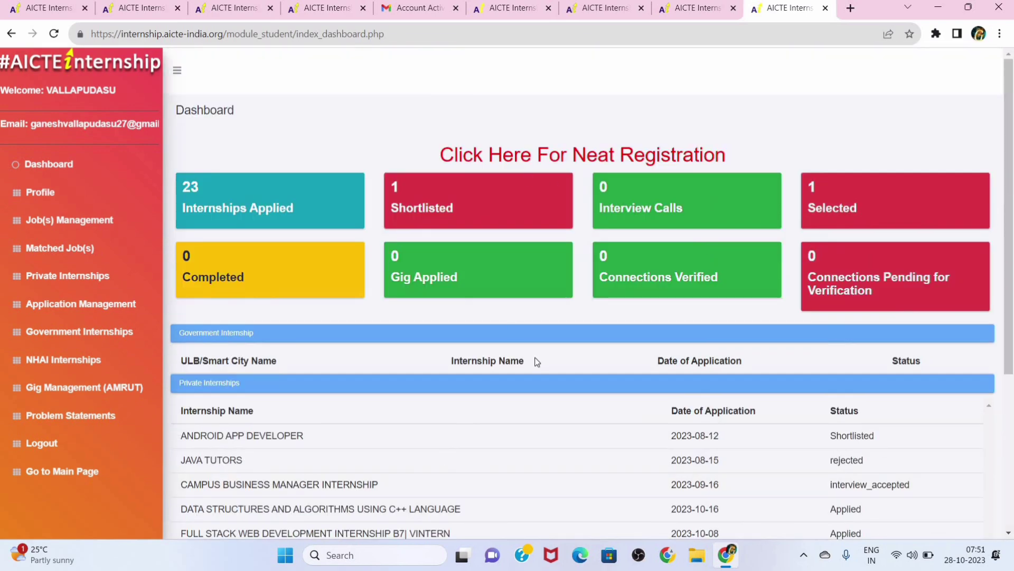
pyautogui.scroll(-4, 535, 361)
pyautogui.scroll(4, 534, 361)
pyautogui.scroll(-3, 728, 214)
pyautogui.scroll(2, 727, 214)
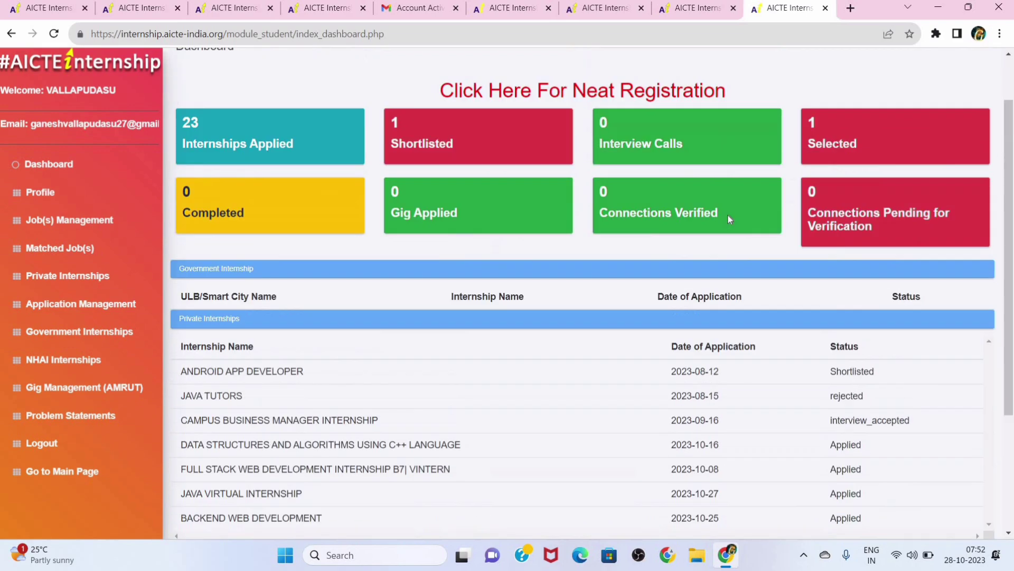
pyautogui.scroll(-3, 727, 214)
pyautogui.scroll(5, 729, 219)
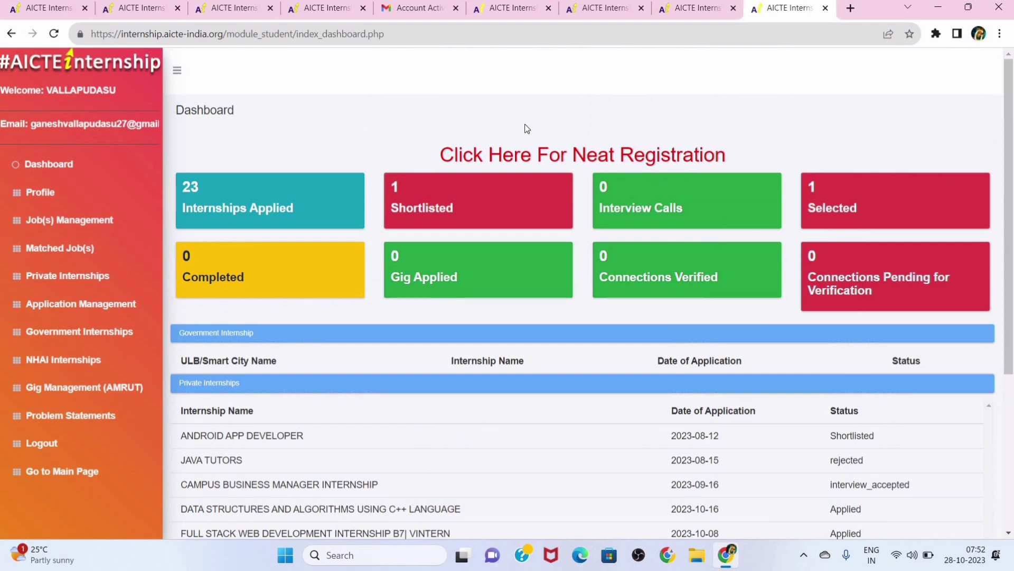